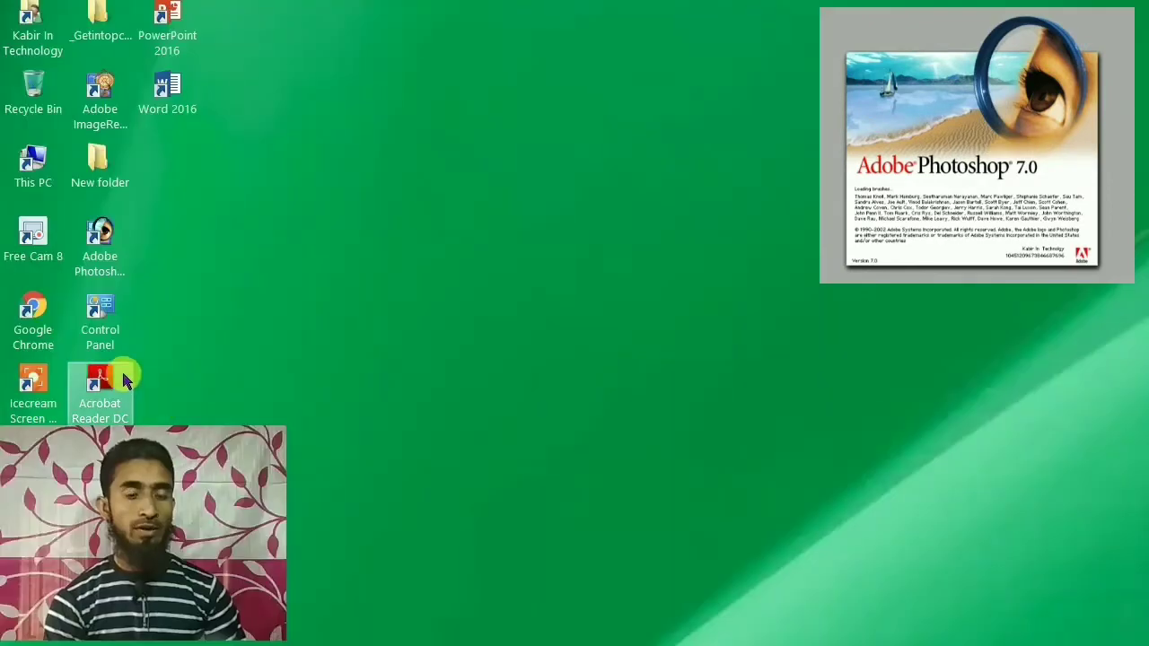
Launch Adobe Photoshop 7.0 from its desktop shortcut, closing and relaunching it once
right_click(99, 247)
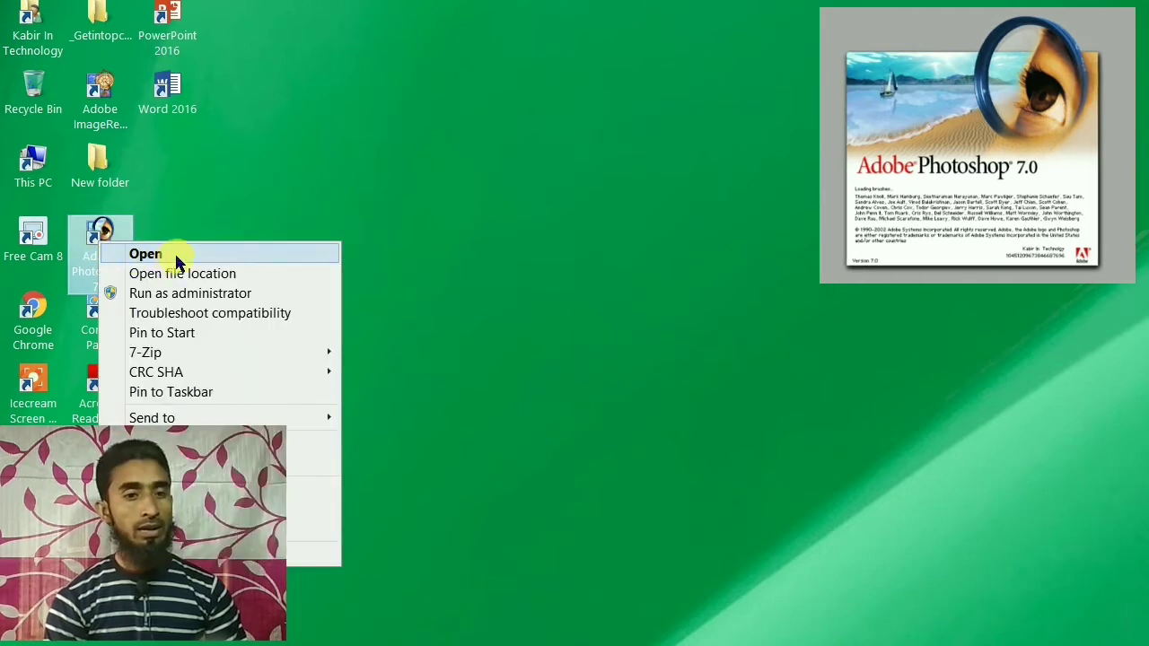
left_click(145, 254)
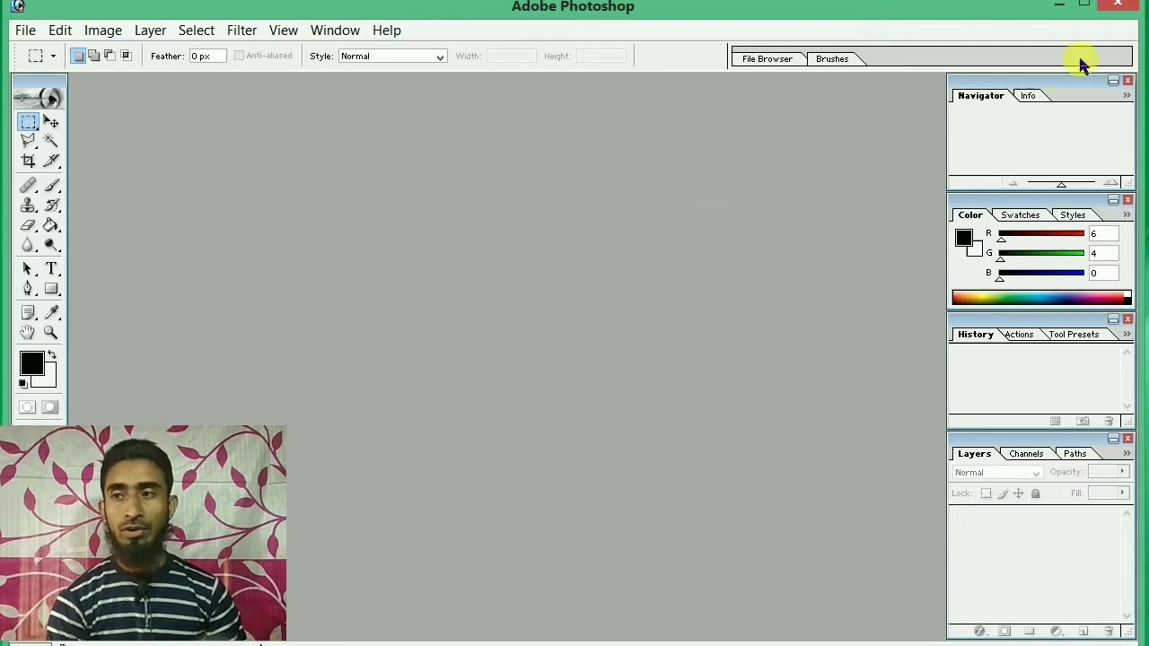
left_click(1118, 4)
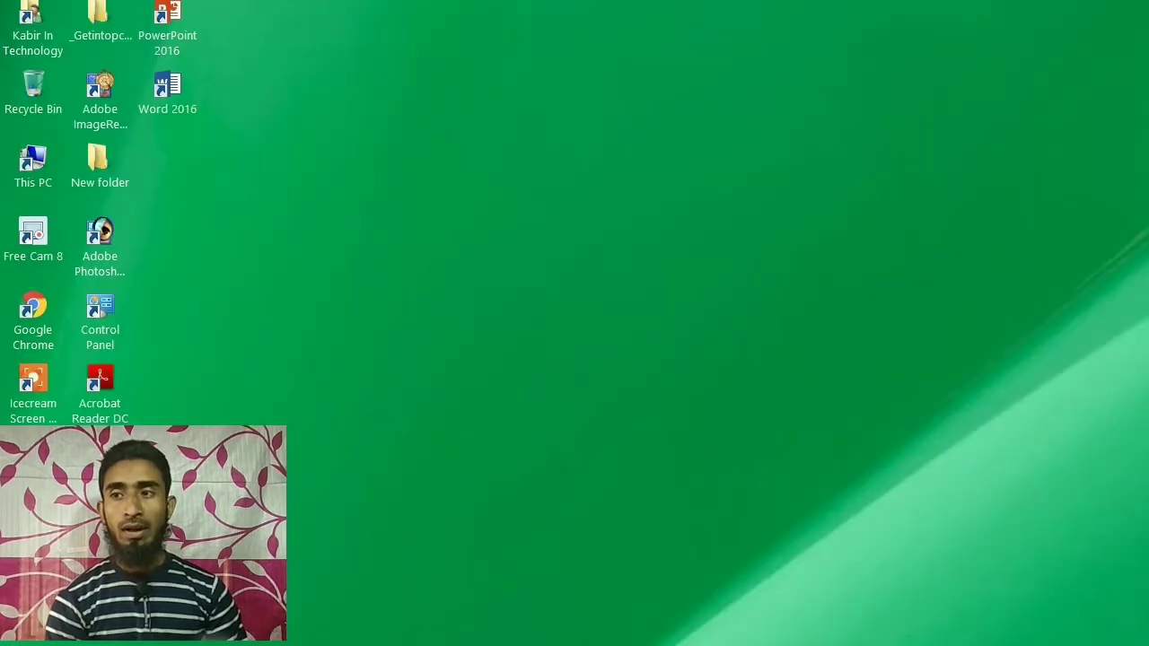
double_click(124, 258)
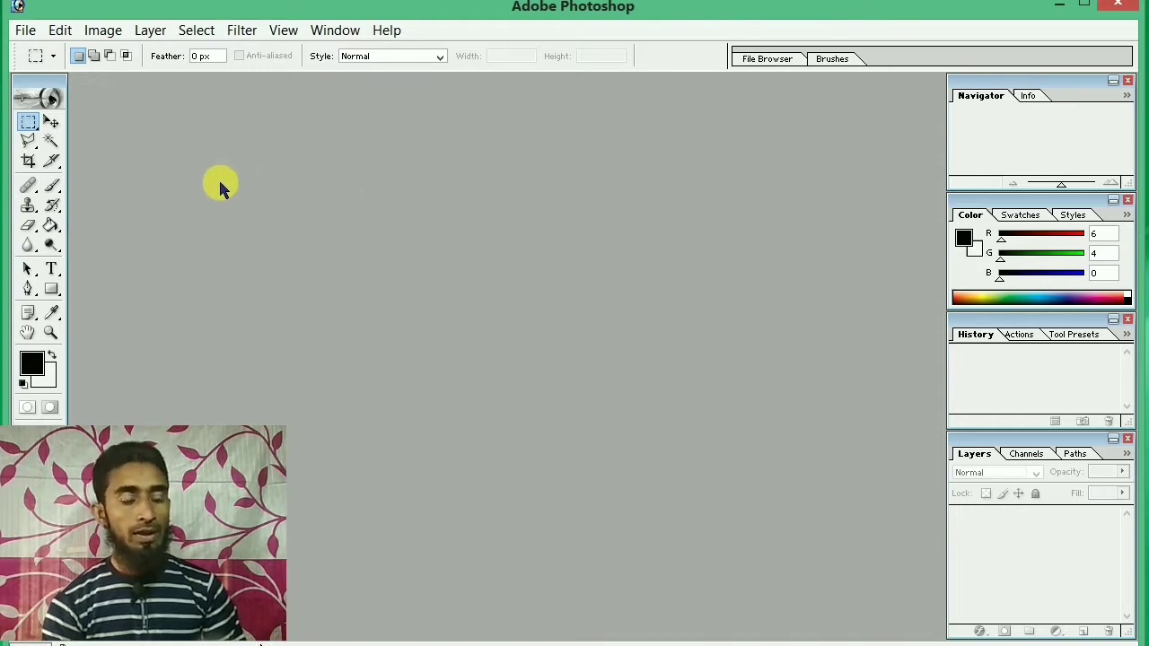
left_click(24, 31)
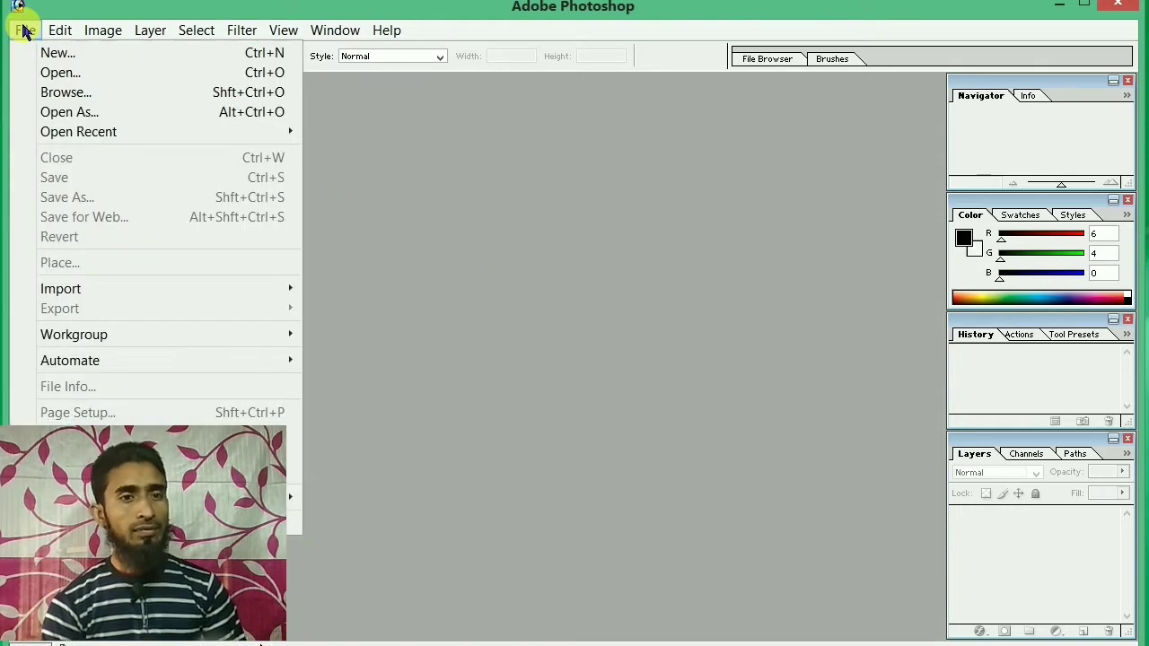
left_click(61, 77)
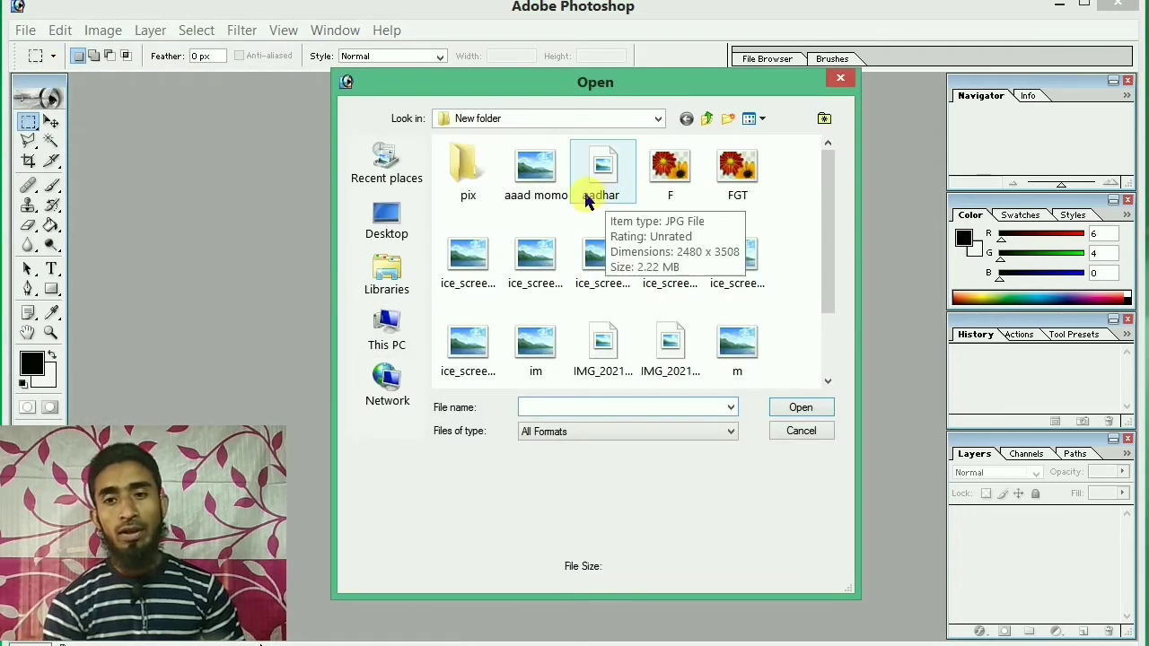
left_click(527, 283)
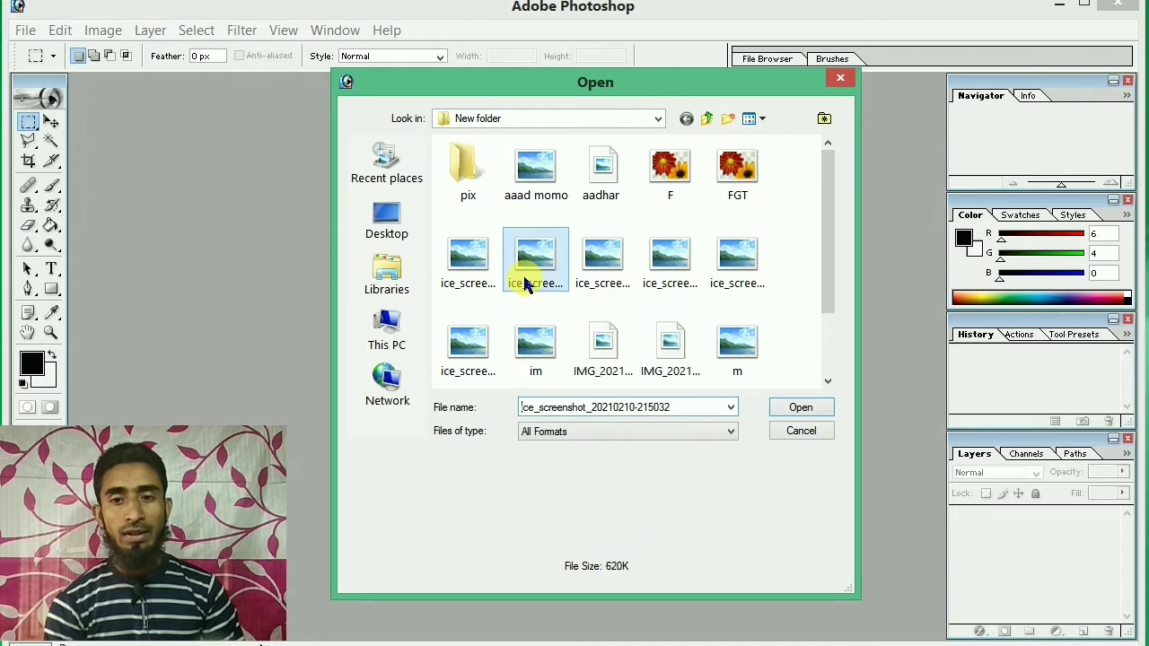
left_click(797, 409)
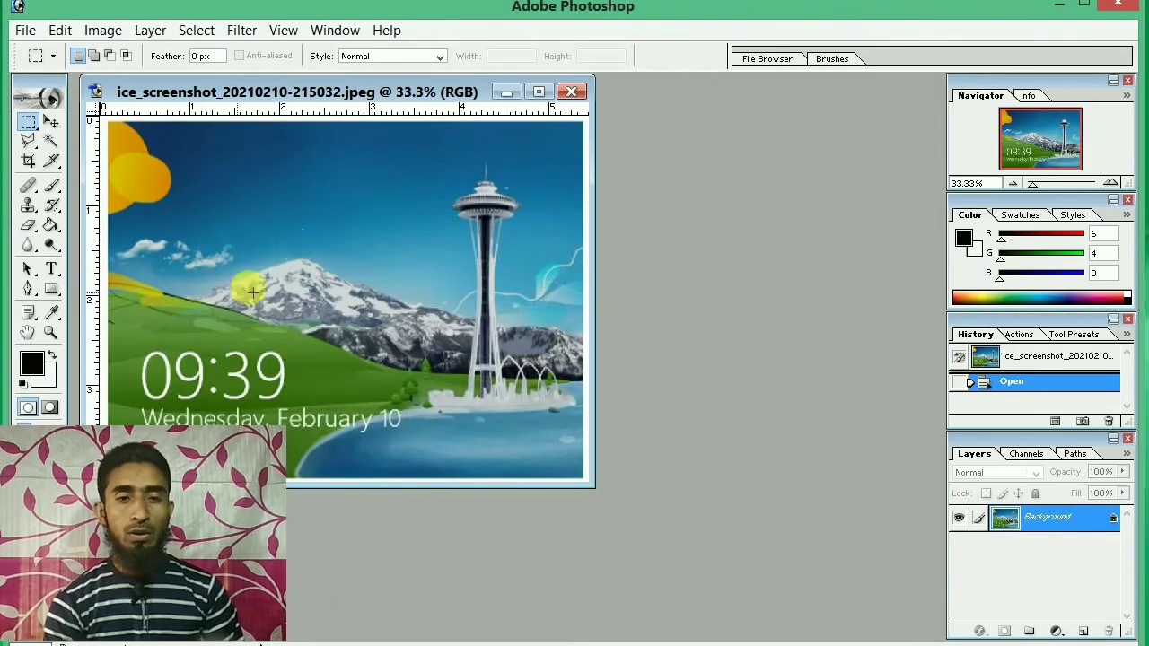
left_click(563, 93)
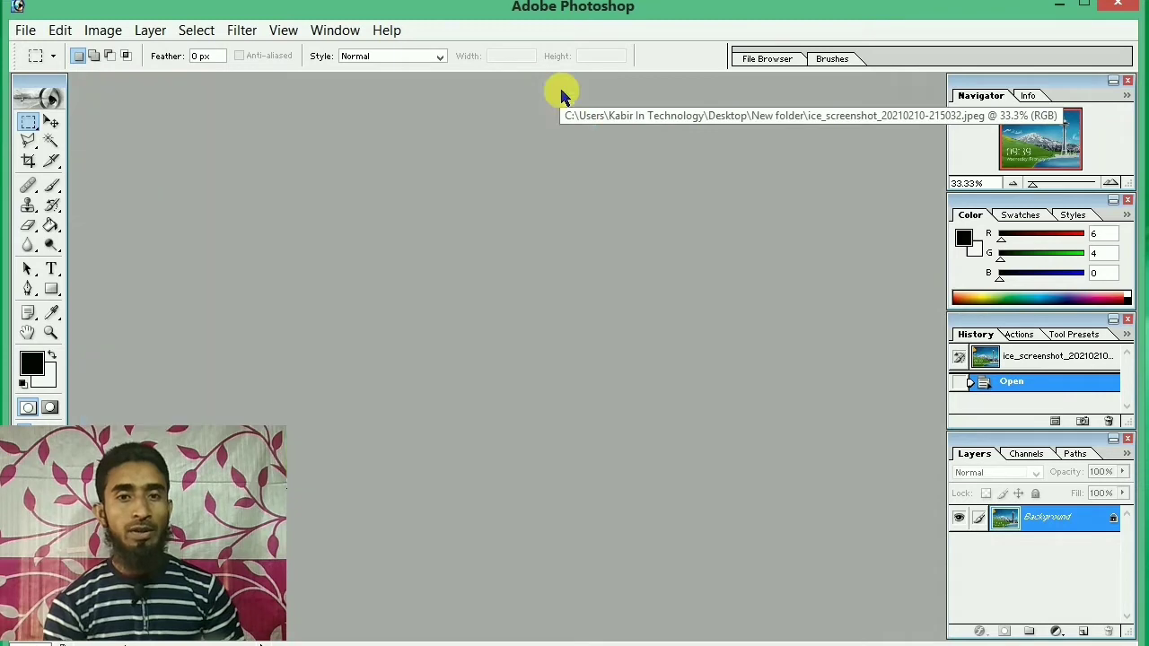
key("ctrl+o")
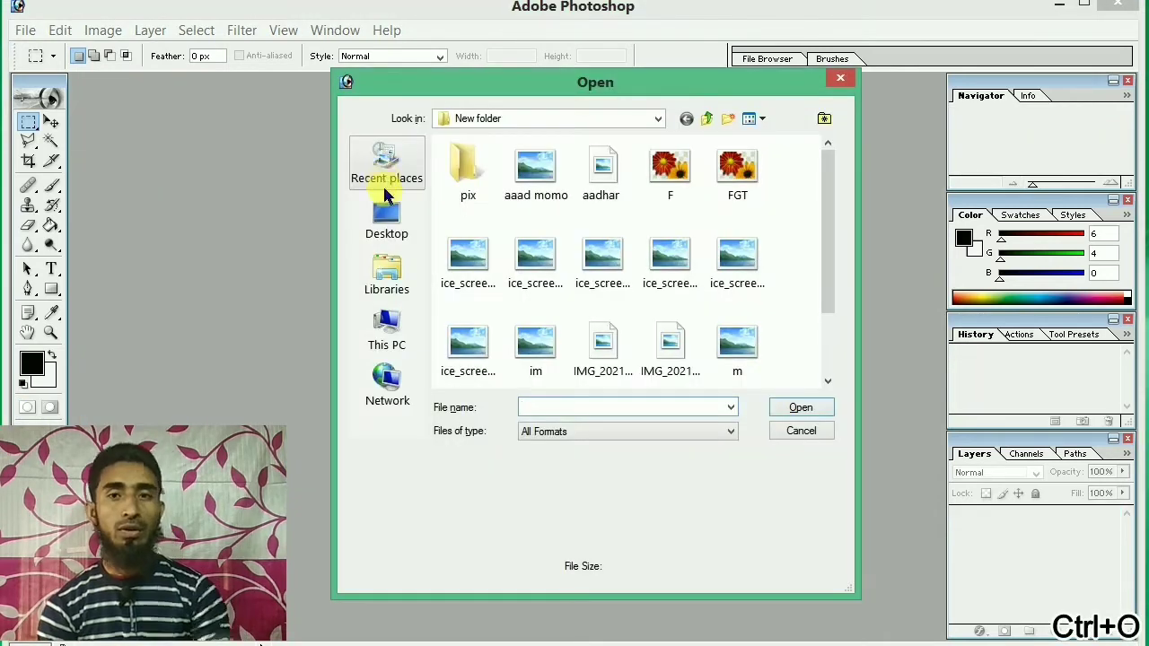
left_click(543, 260)
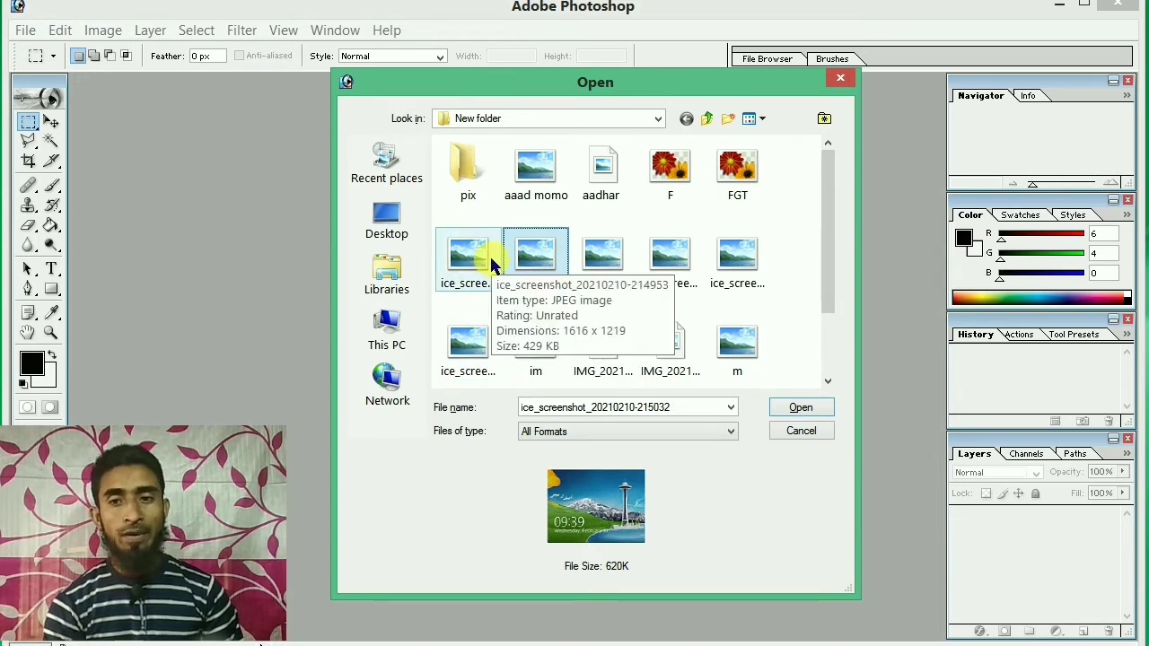
left_click(534, 260)
double_click(528, 251)
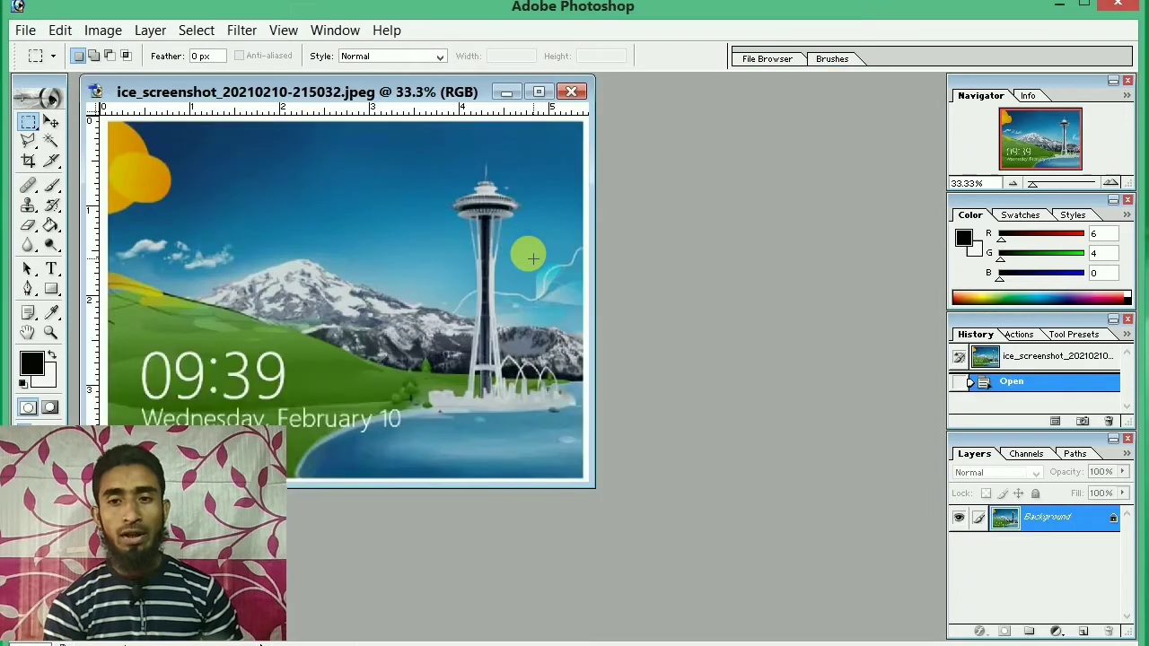
left_click(573, 93)
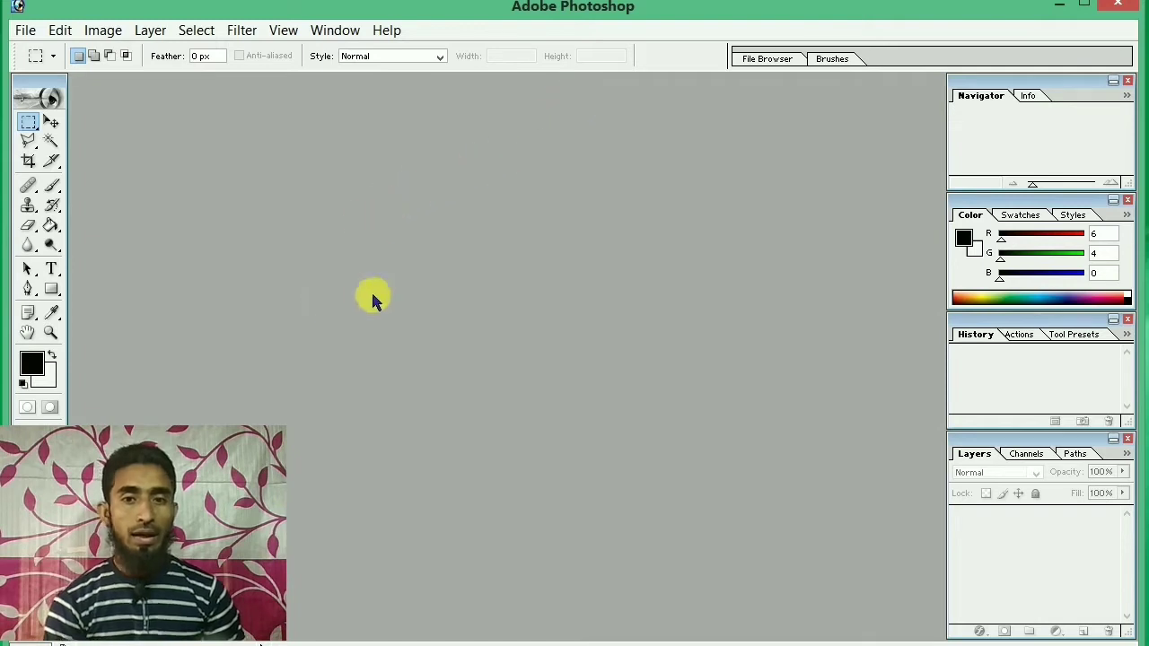
Open the 215032 lock-screen screenshot, then close it again
double_click(354, 245)
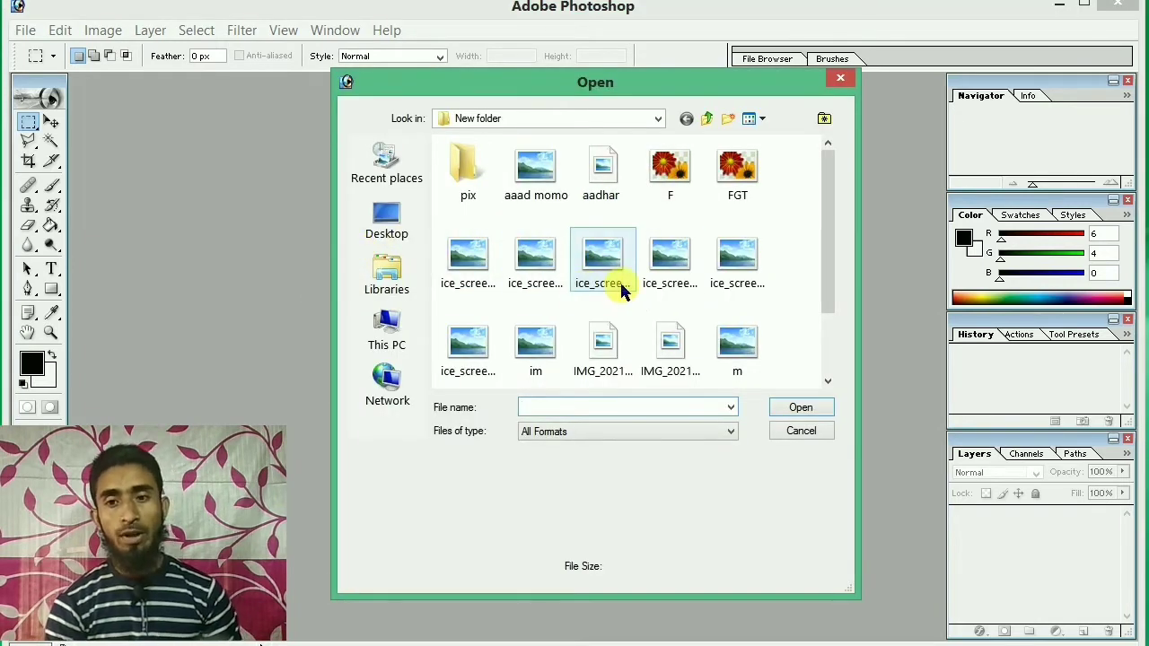
left_click(536, 283)
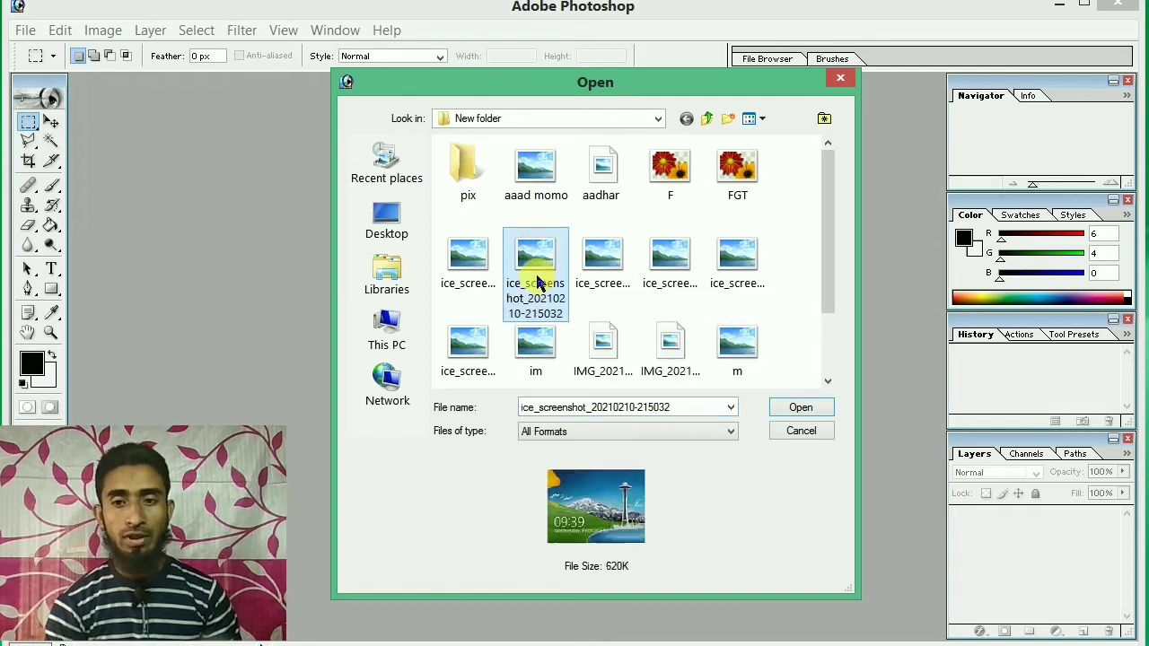
left_click(800, 408)
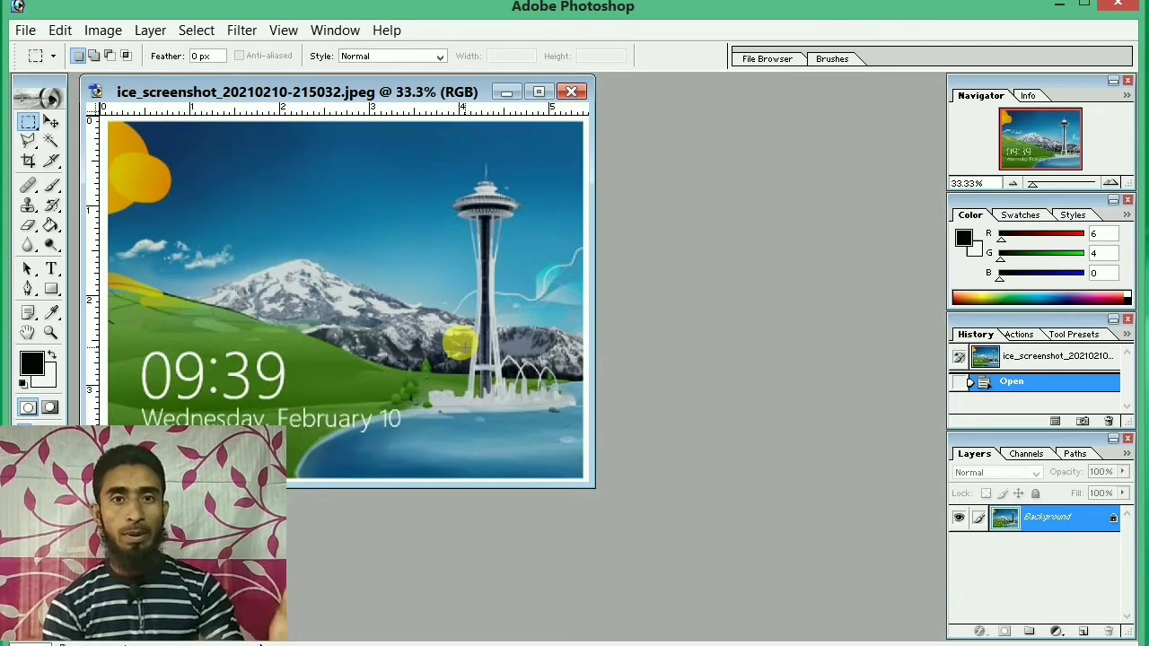
left_click(576, 94)
Open the 215032, 215058, 215124 and 215237 screenshots together
double_click(511, 202)
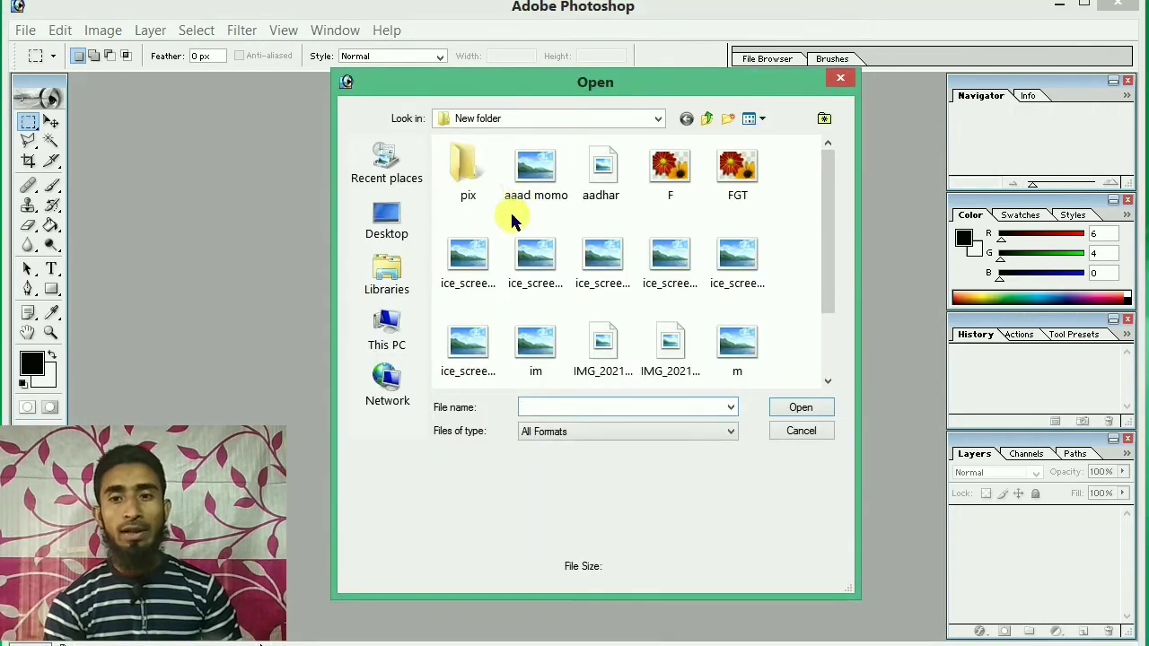
mouse_move(536, 260)
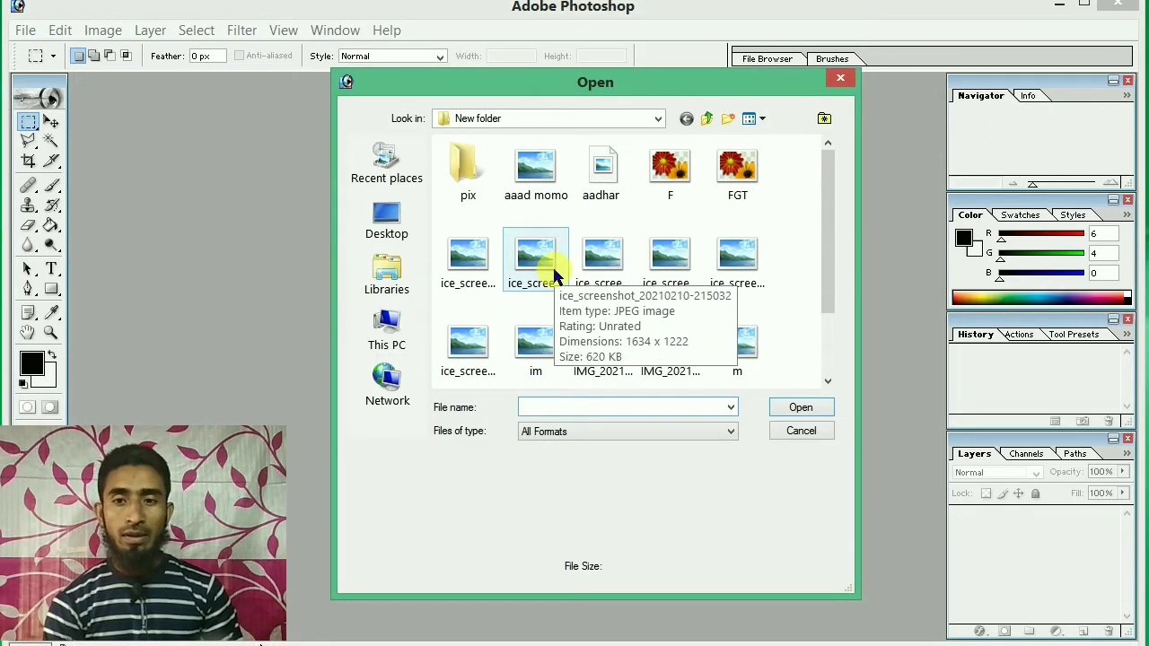
left_click(553, 274)
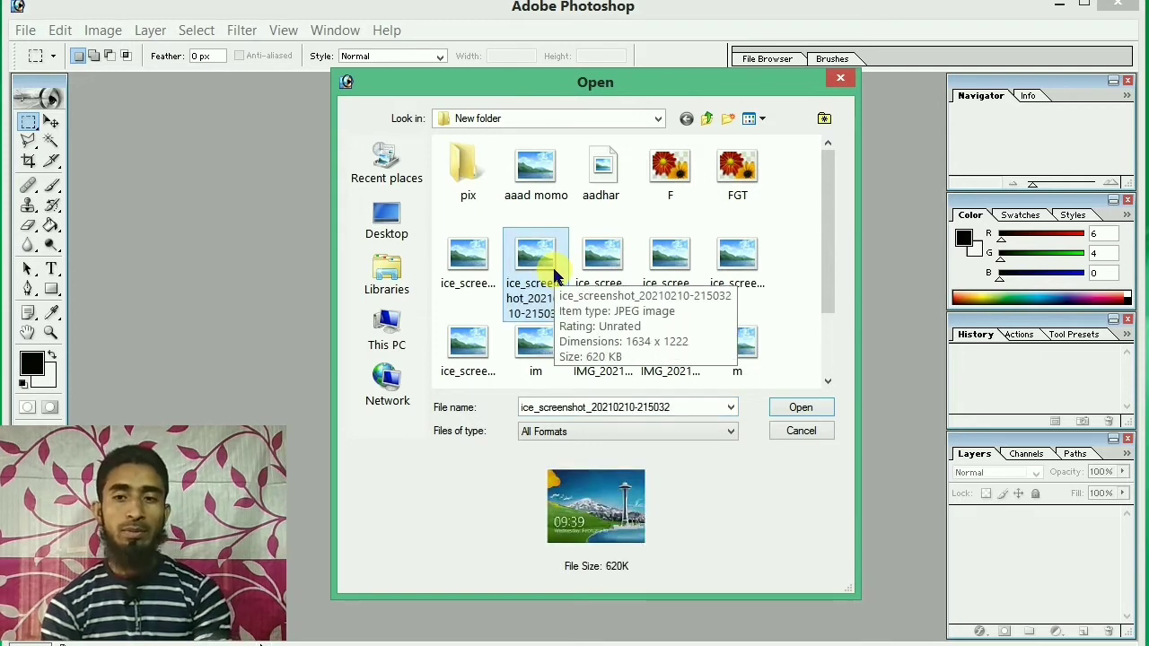
left_click(592, 270, "ctrl")
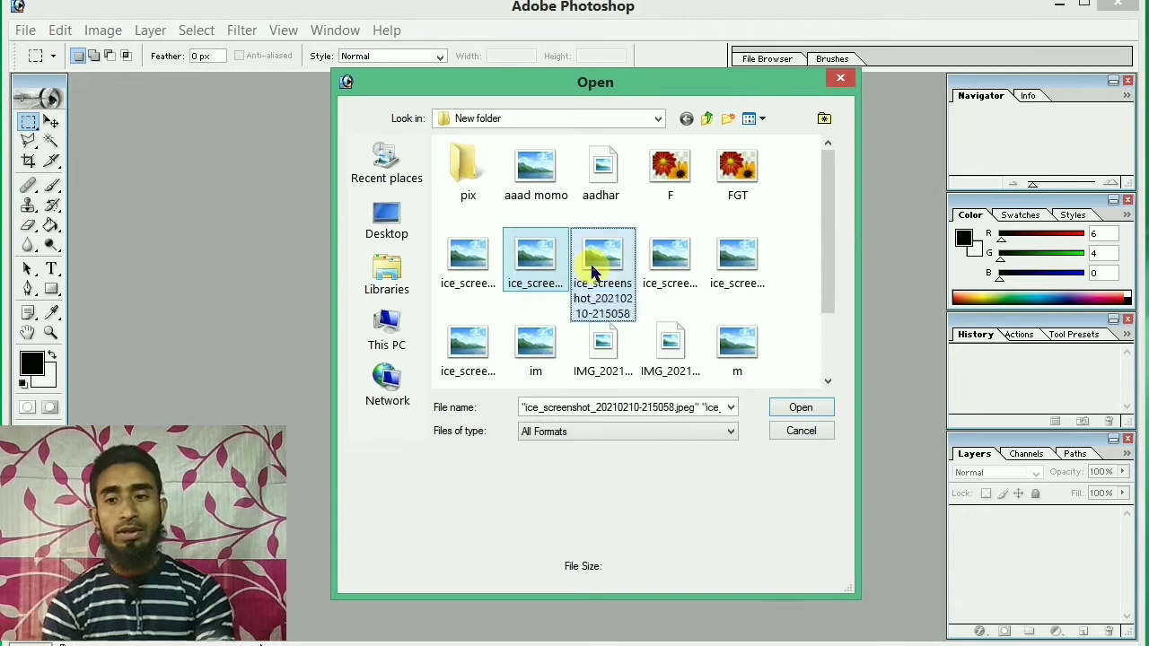
left_click(664, 266, "ctrl")
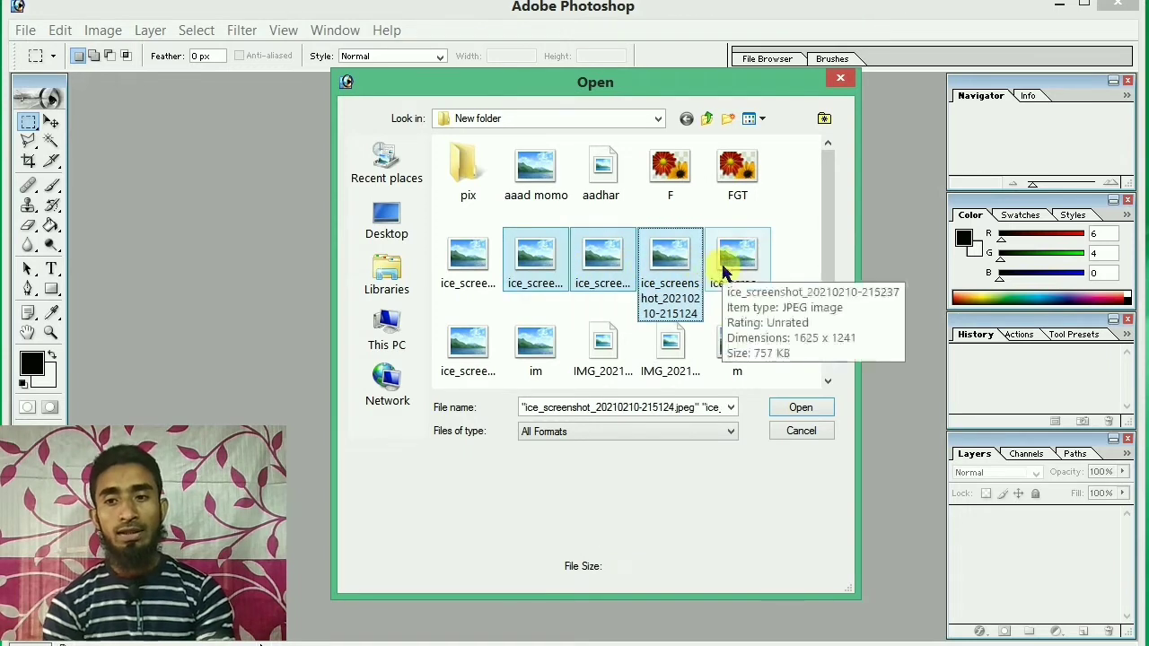
left_click(728, 269, "ctrl")
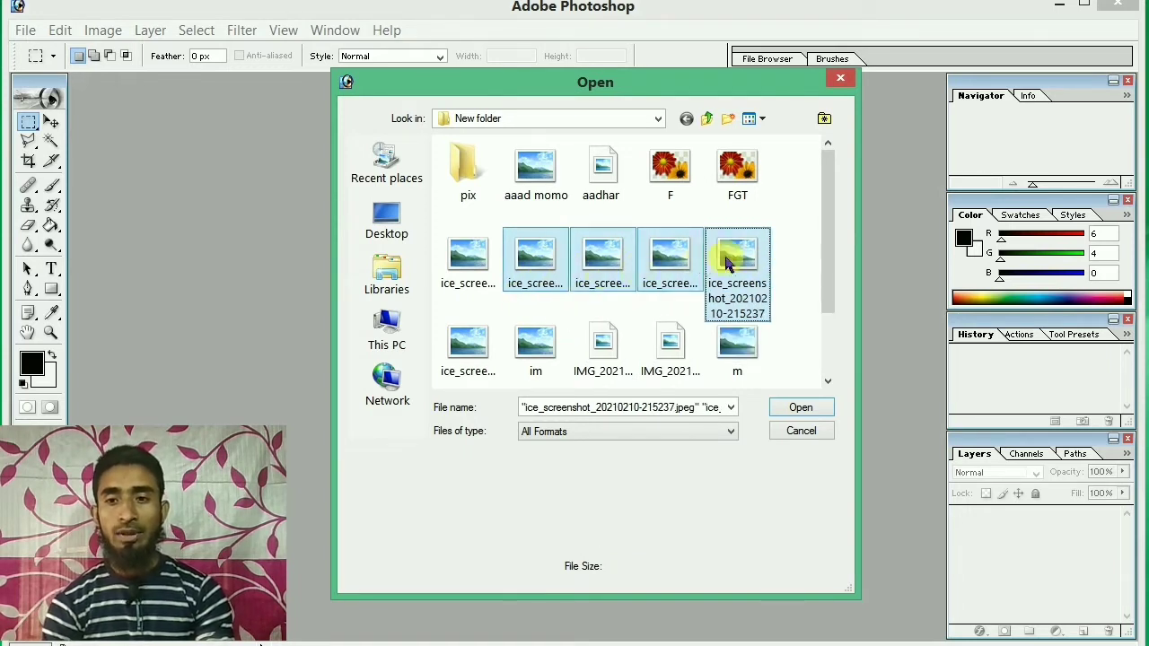
left_click(799, 406)
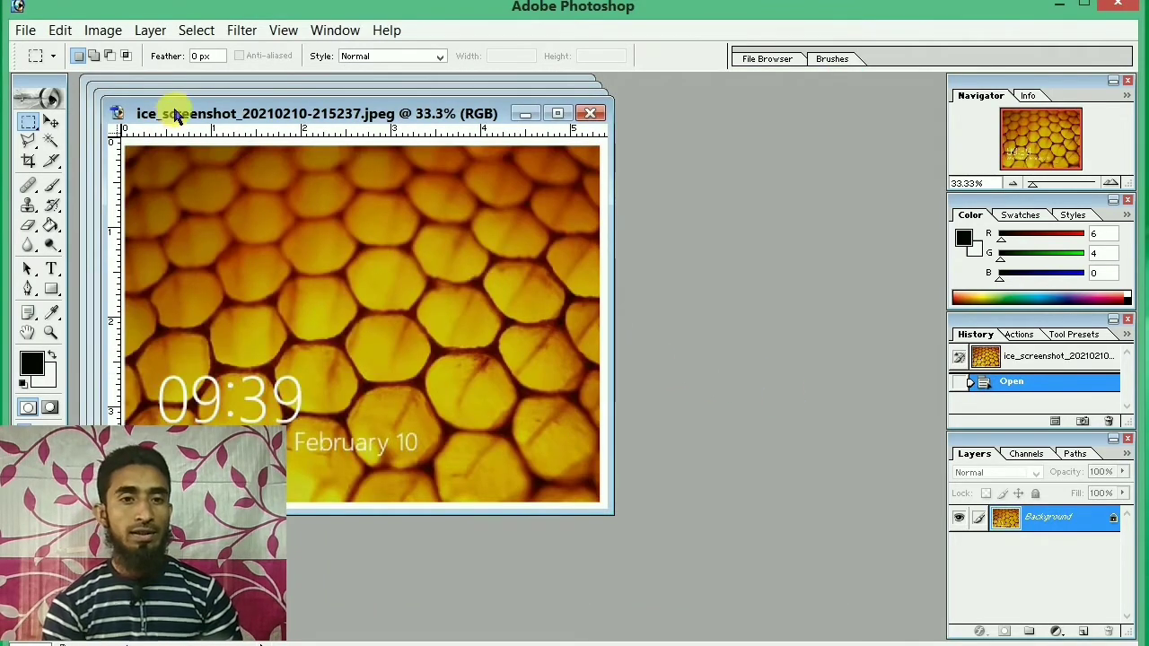
Rearrange the screenshot windows and close the geometric pattern screenshot
left_click_drag(169, 113, 359, 146)
left_click(212, 121)
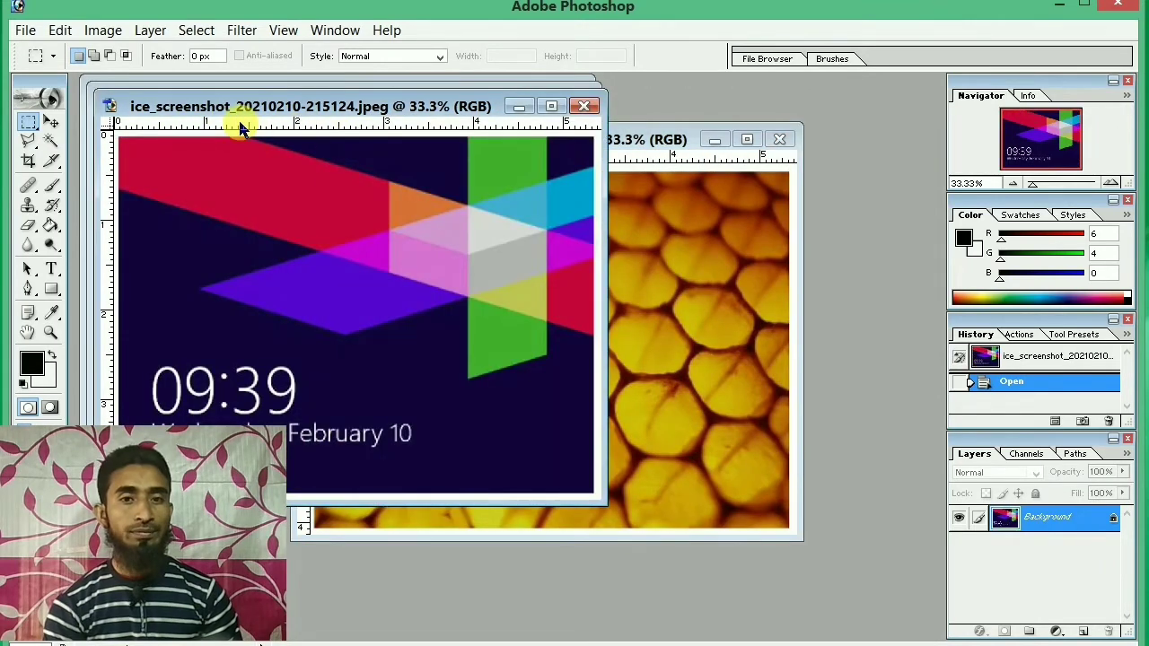
left_click_drag(239, 123, 251, 164)
left_click_drag(267, 111, 380, 151)
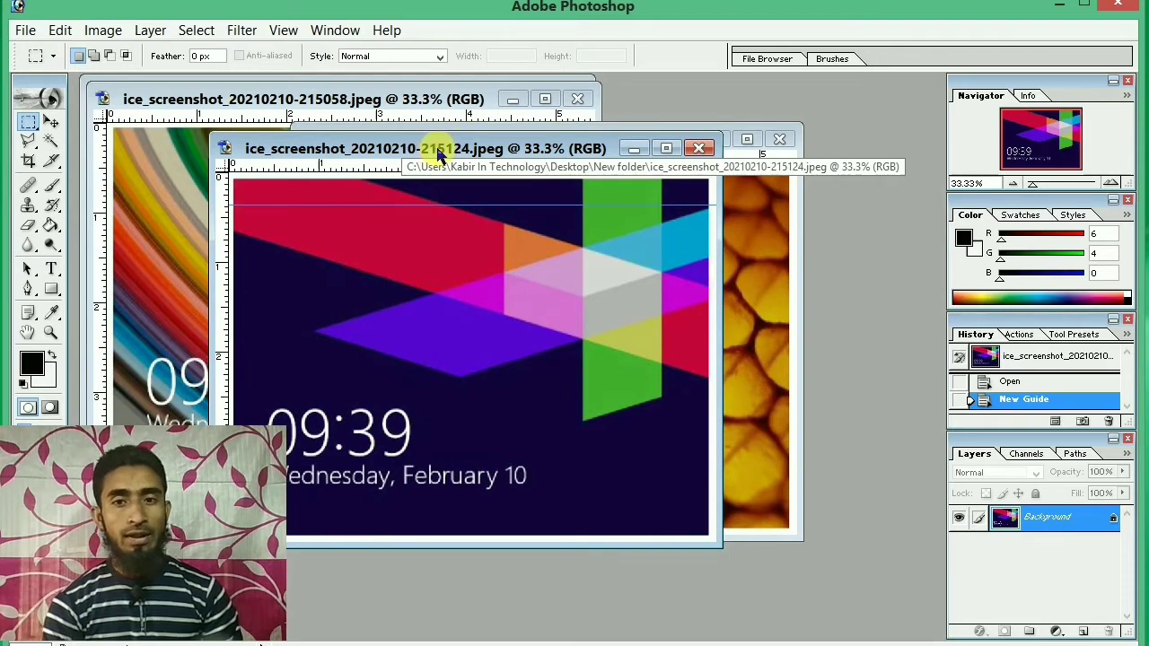
left_click_drag(438, 155, 596, 146)
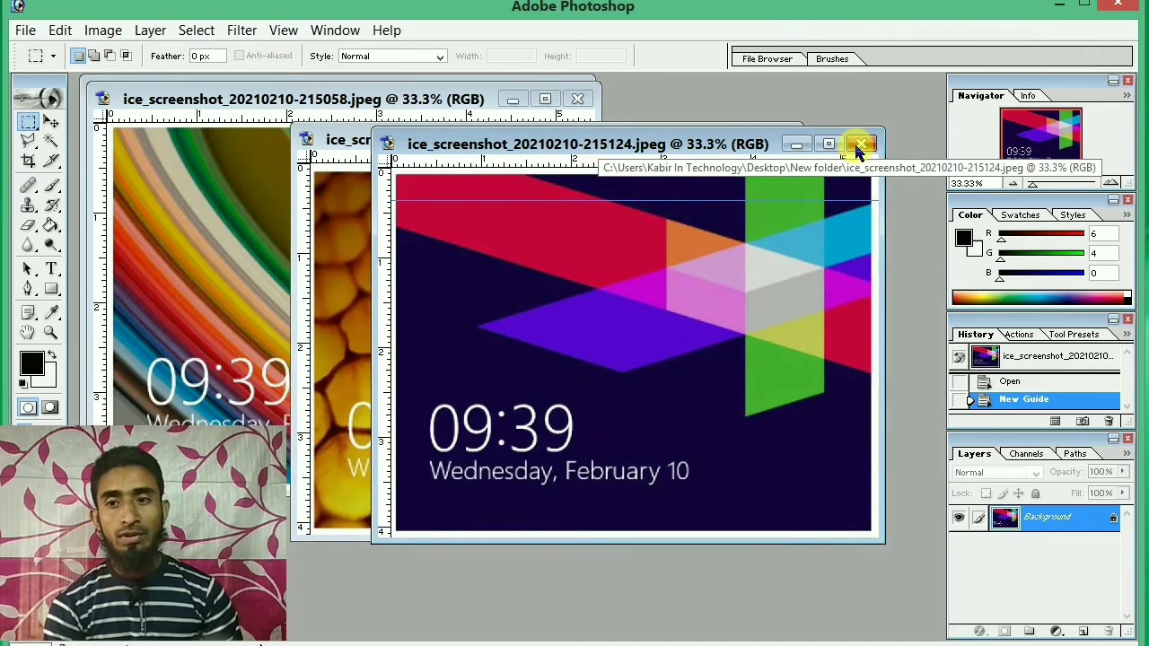
left_click(860, 145)
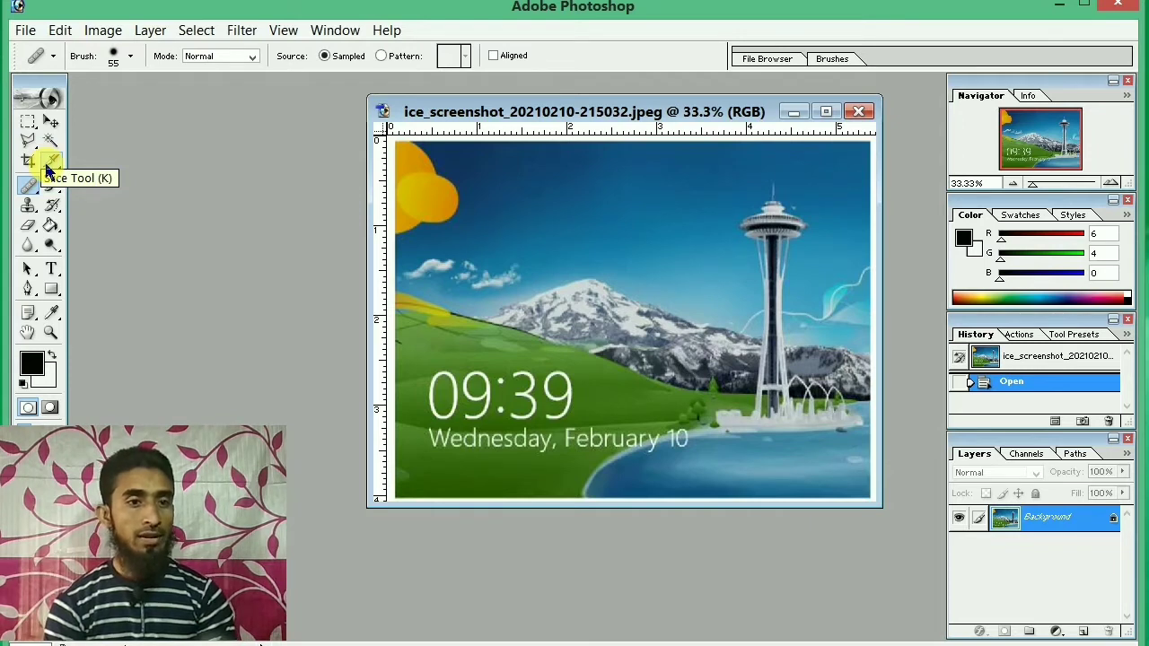
Activate the Rectangular Marquee Tool after briefly trying the Eraser, and show its shape flyout
key("m")
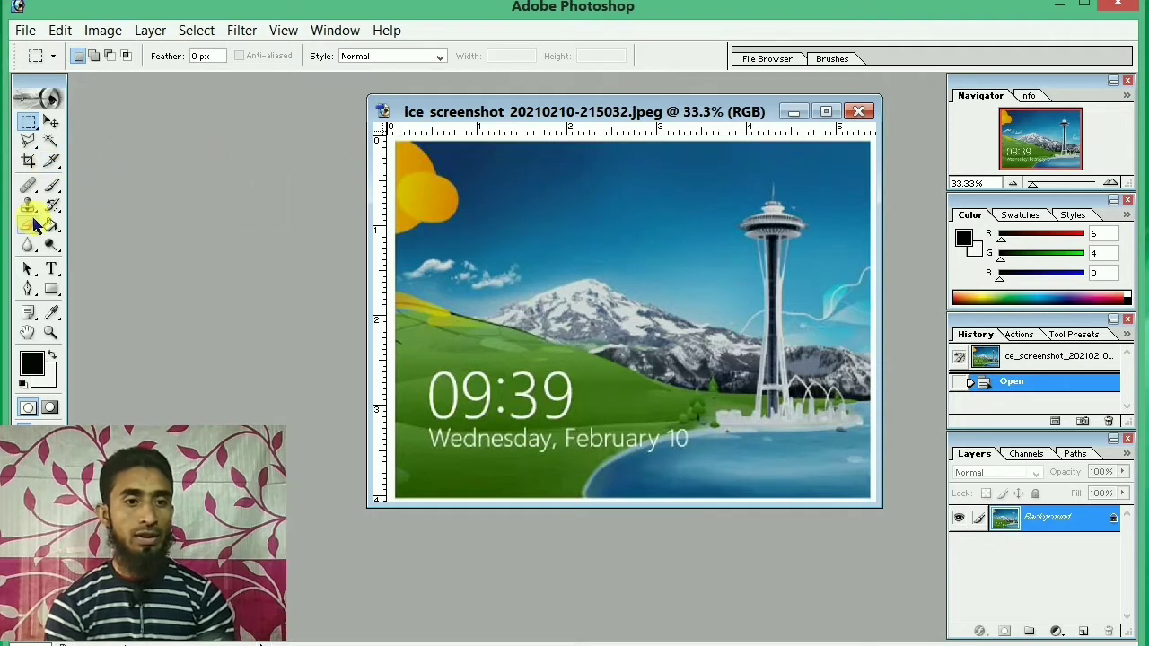
left_click(36, 225)
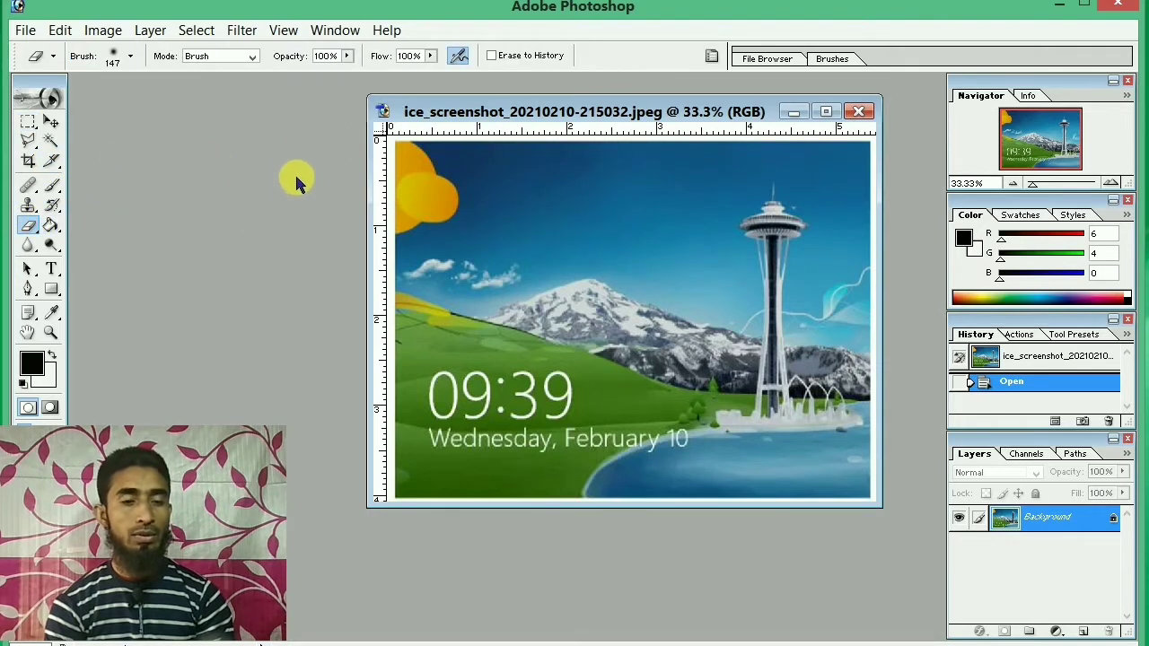
key("m")
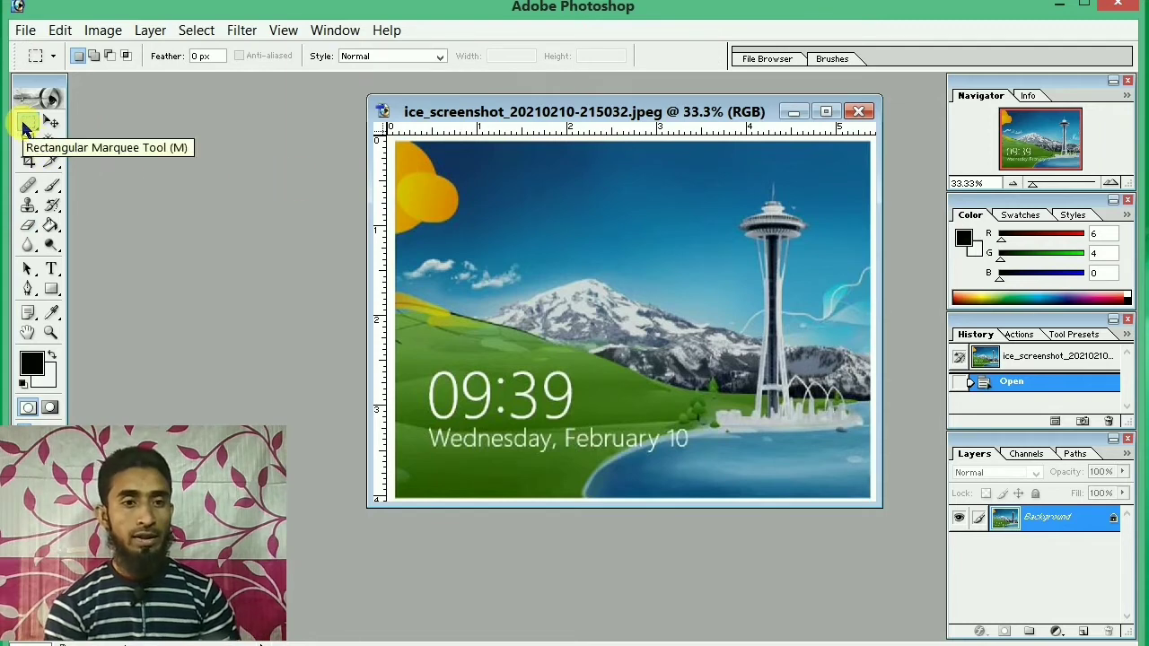
right_click(24, 129)
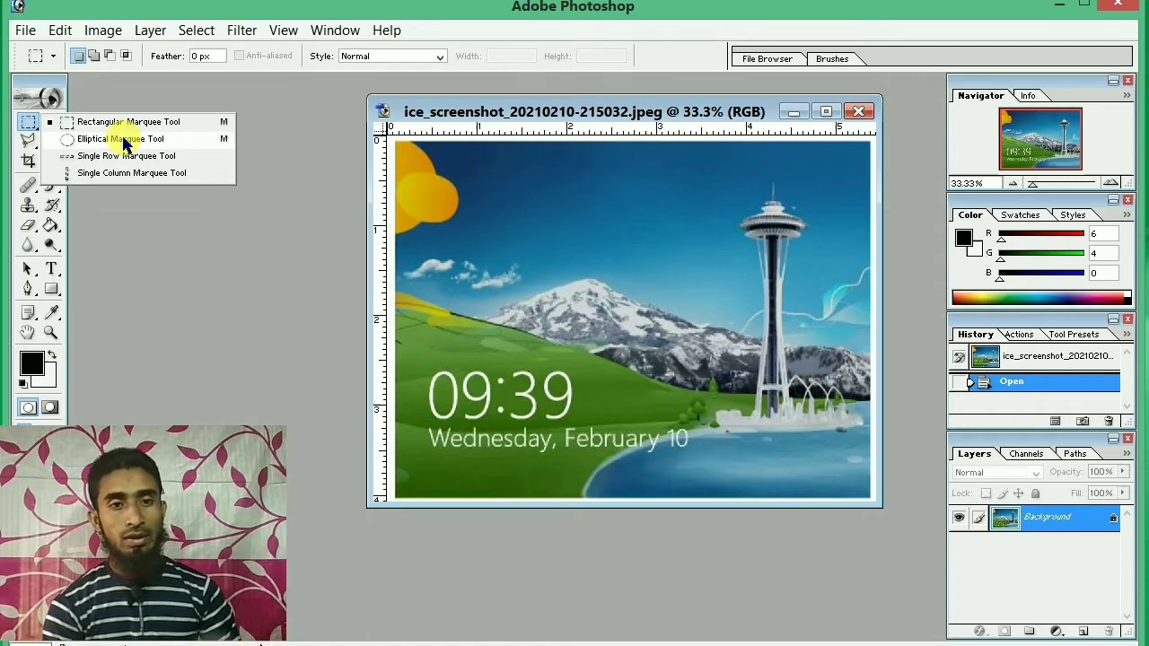
Select the top section of the Space Needle with a rectangular marquee
left_click(112, 122)
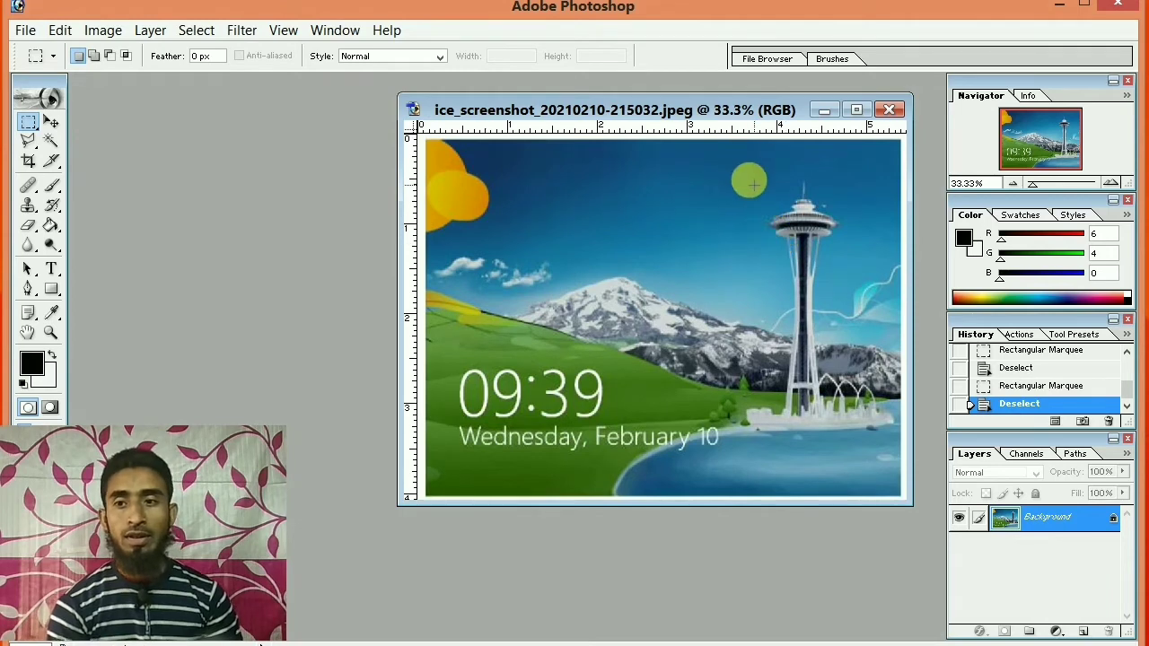
left_click_drag(750, 185, 860, 302)
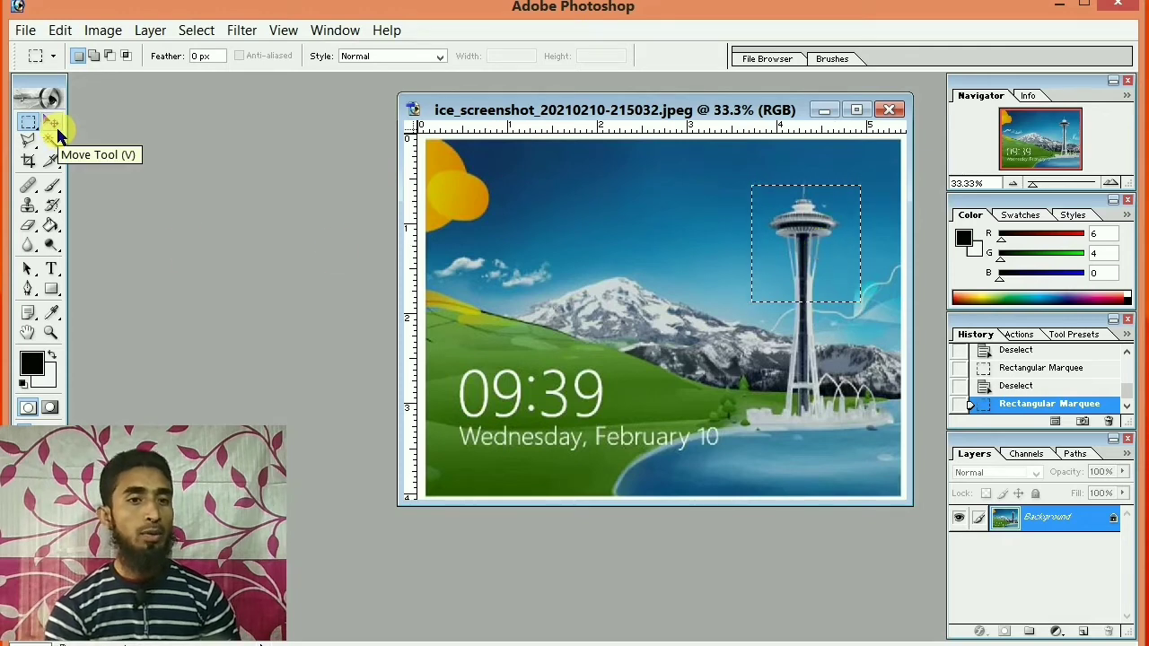
key("n")
Move the tower top, undo that, then place a copy in the left sky
key("v")
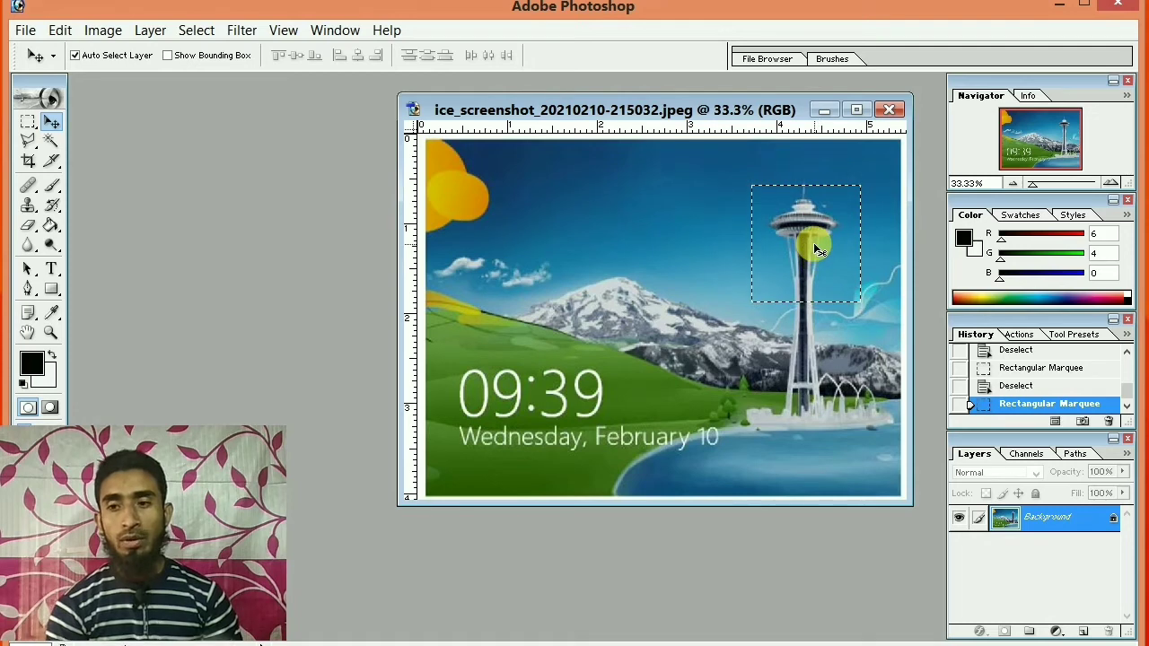
left_click_drag(815, 249, 646, 230)
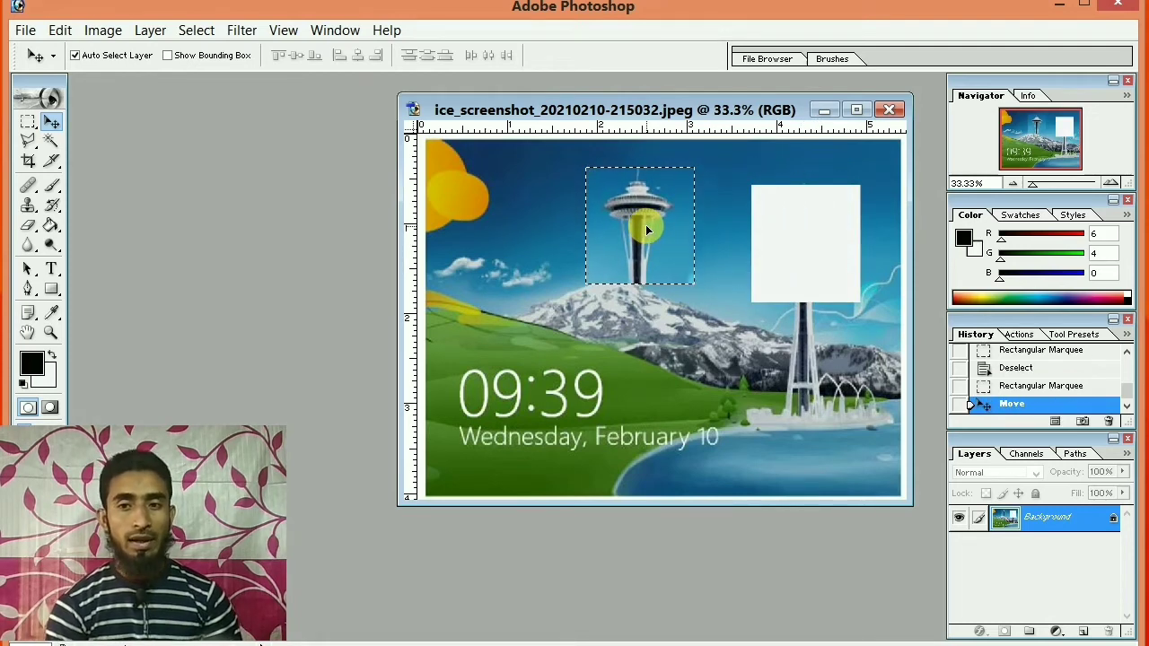
left_click_drag(647, 229, 779, 246)
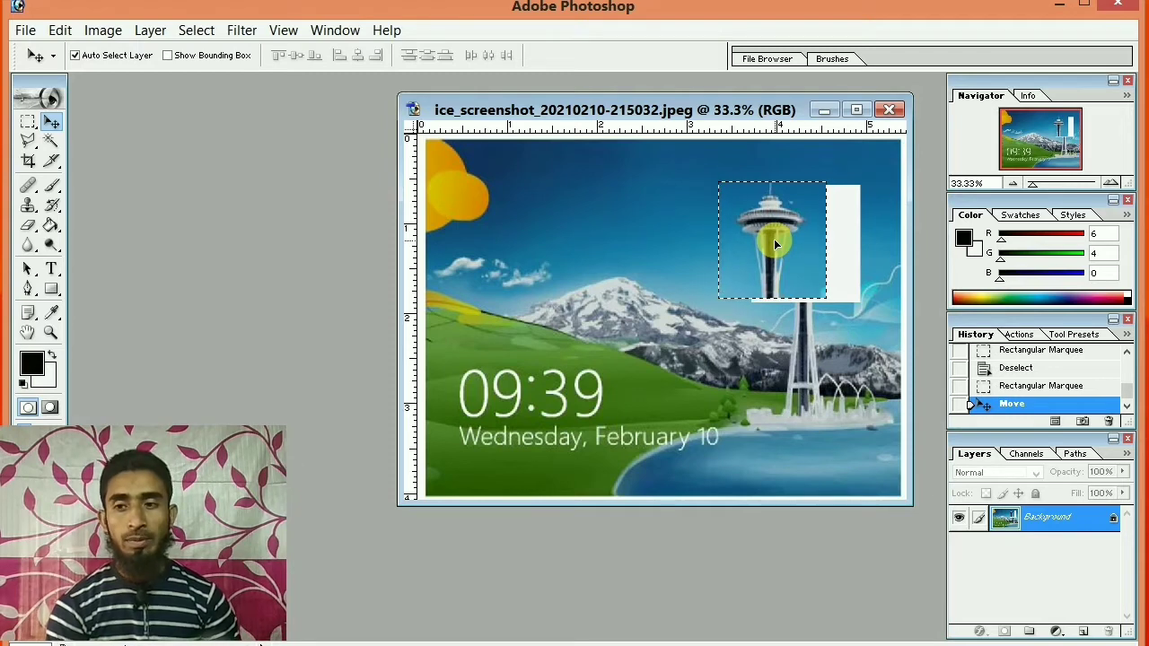
key("ctrl+alt+z")
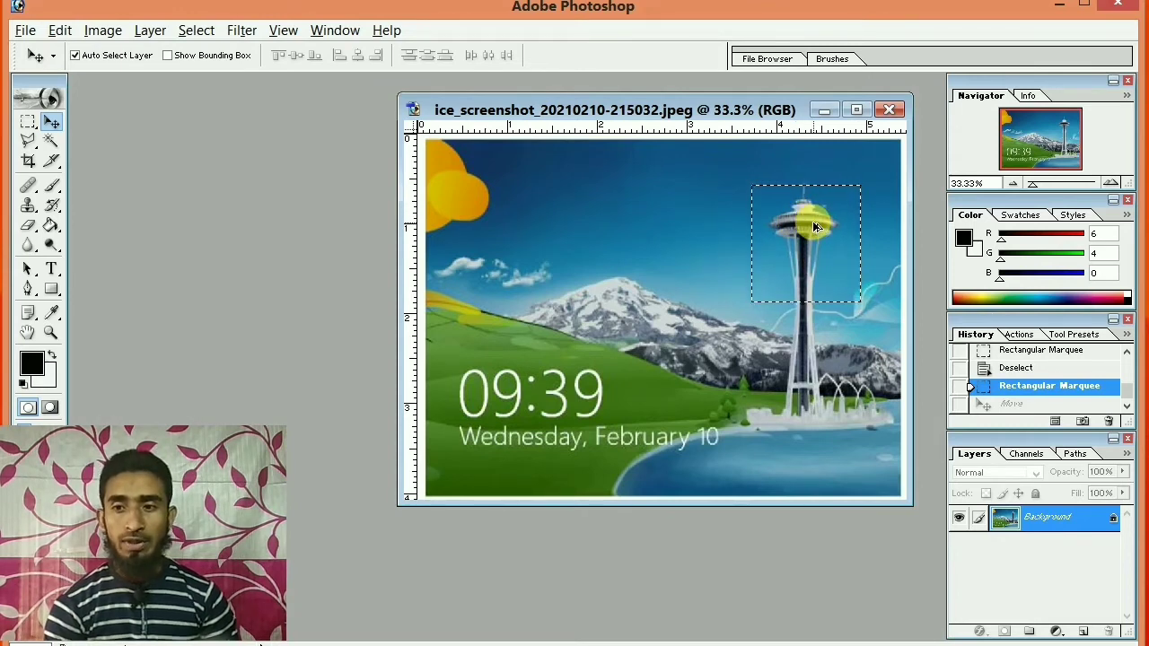
left_click_drag(812, 221, 654, 217)
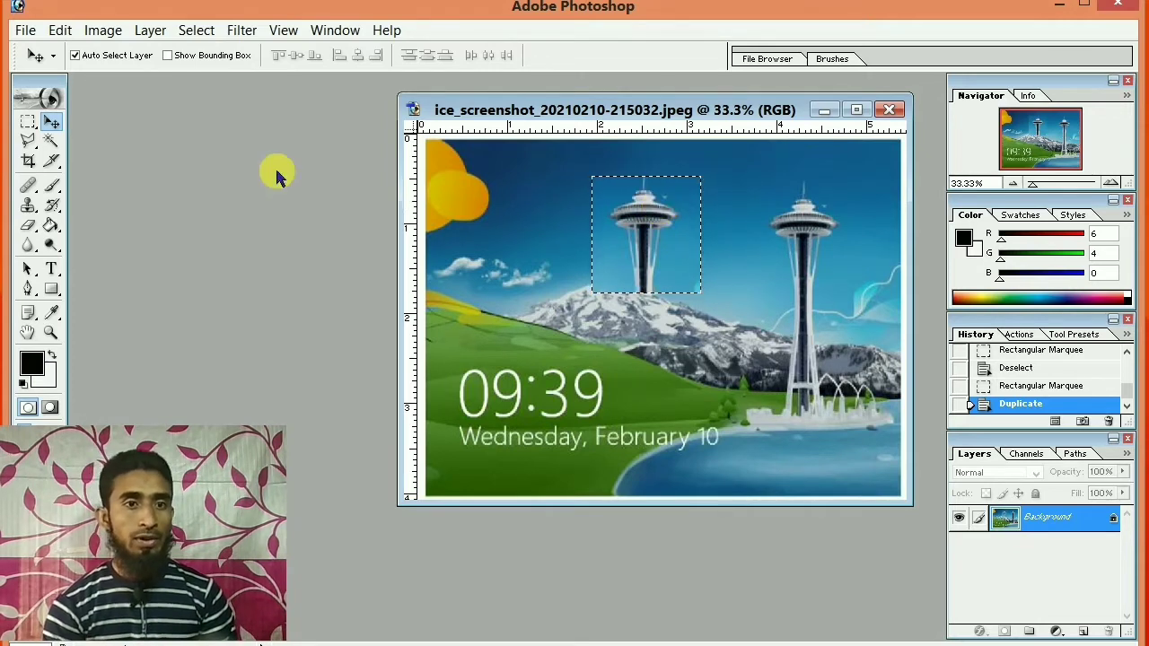
Create Untitled-1 from the A4 preset (210×297 mm, 300 pixels/inch) and move its window aside
left_click(25, 31)
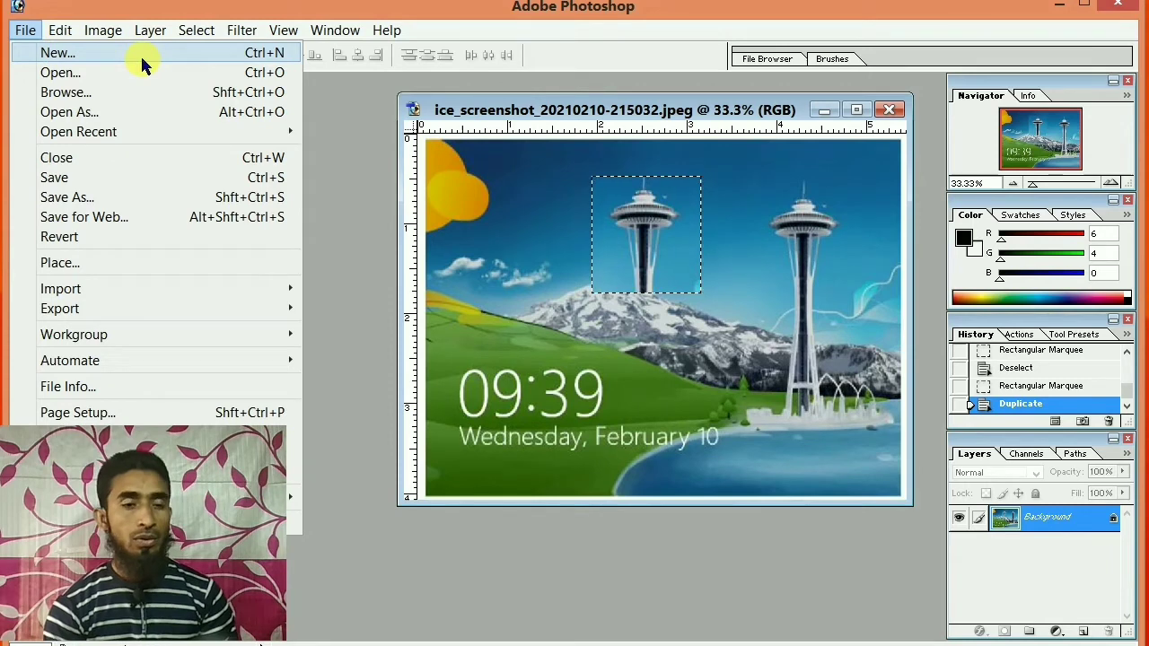
left_click(259, 54)
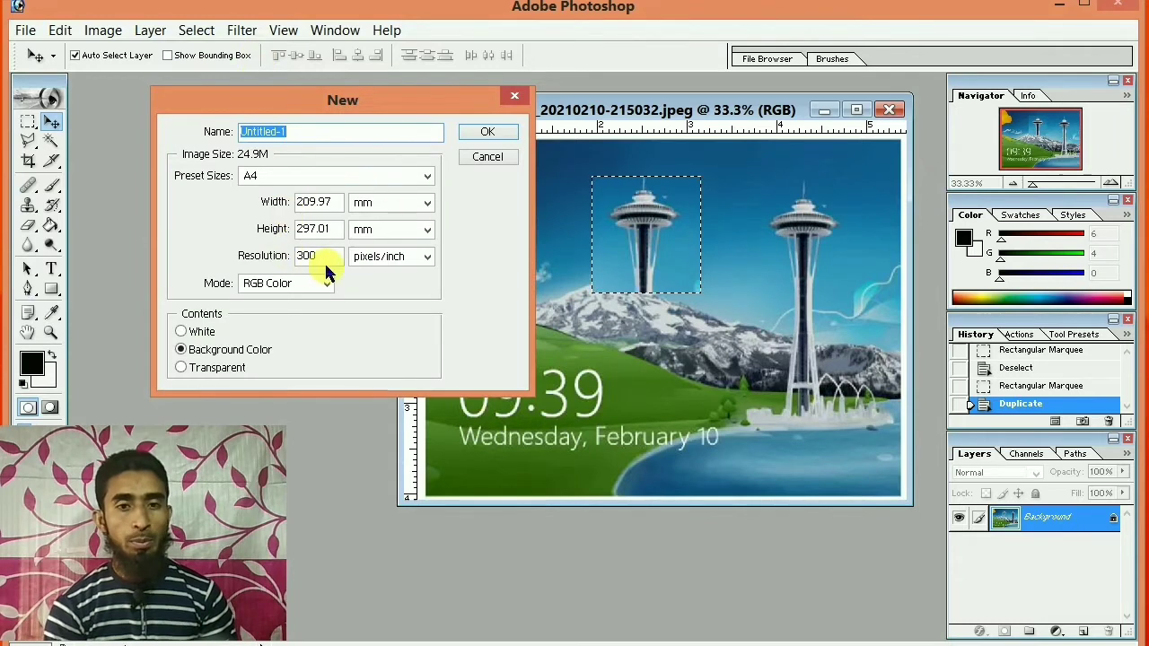
left_click(426, 180)
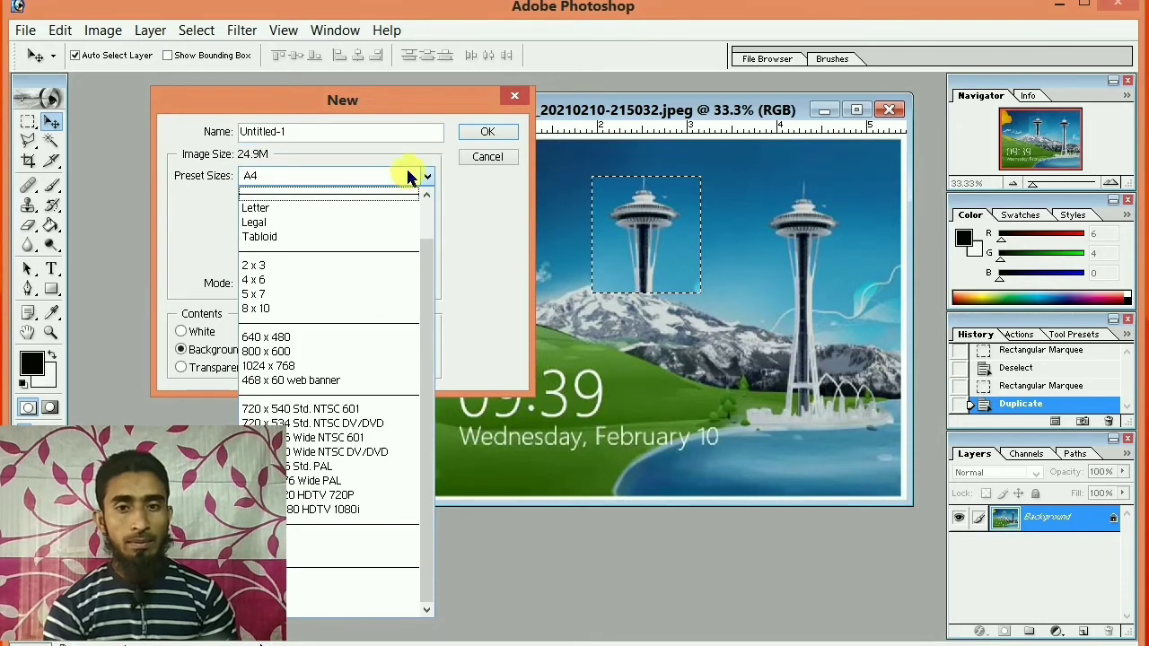
left_click(423, 178)
left_click(487, 132)
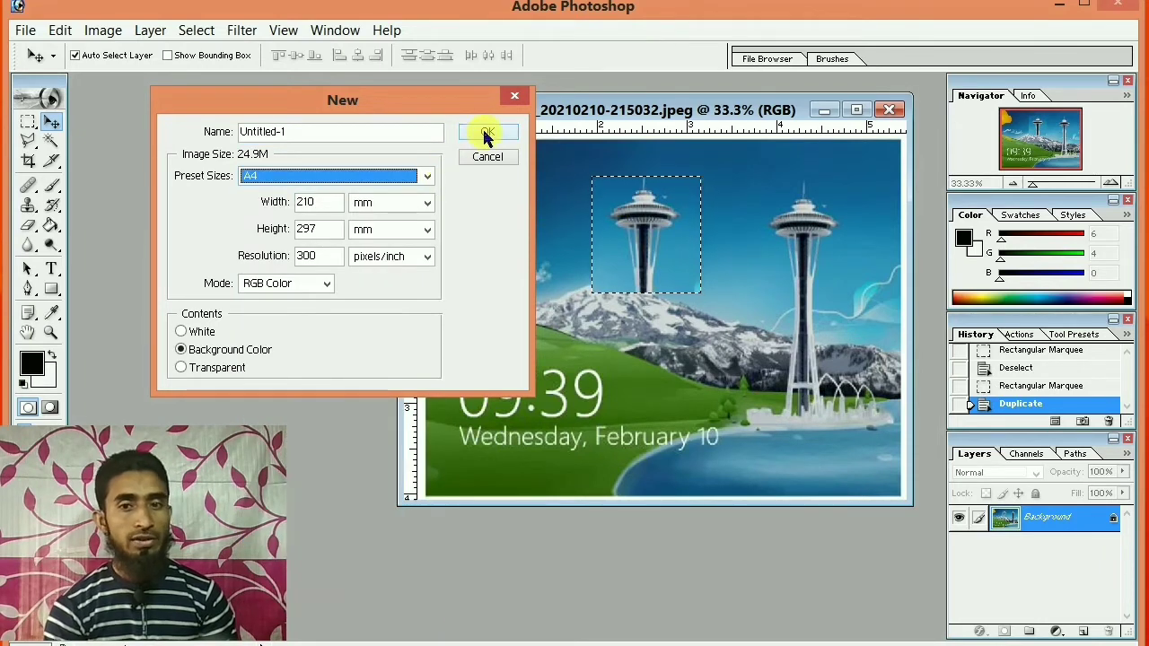
left_click_drag(266, 123, 386, 101)
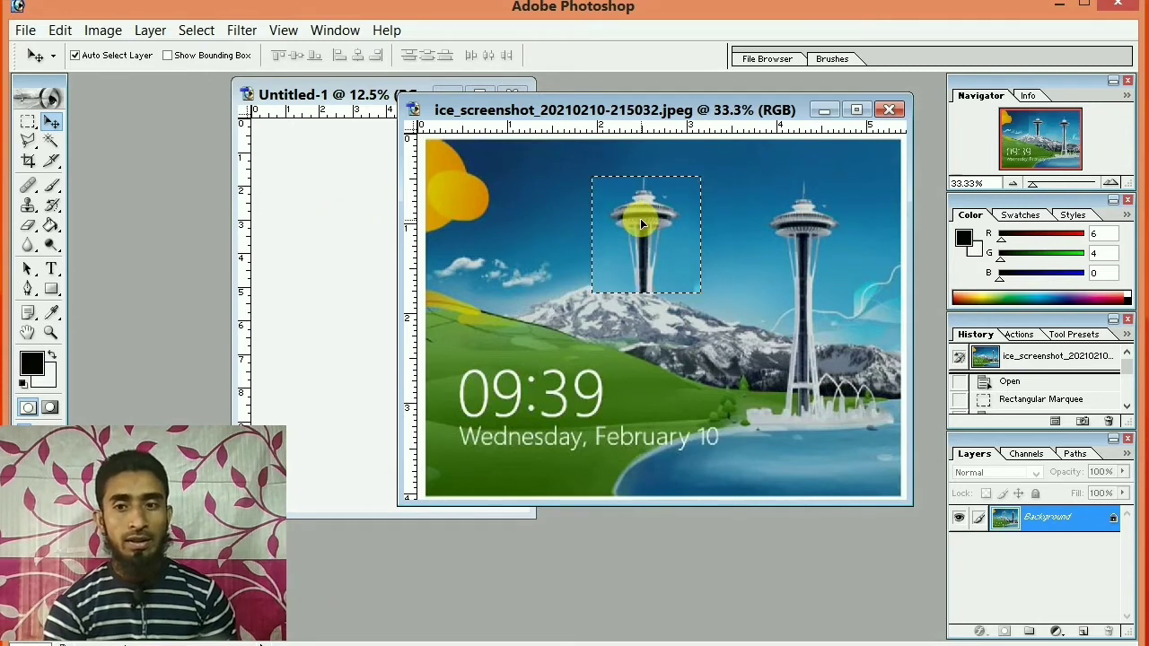
Drag the tower top and then the whole screenshot into the A4 document
mouse_move(559, 222)
left_mouse_down()
mouse_move(303, 199)
mouse_move(353, 222)
left_mouse_up()
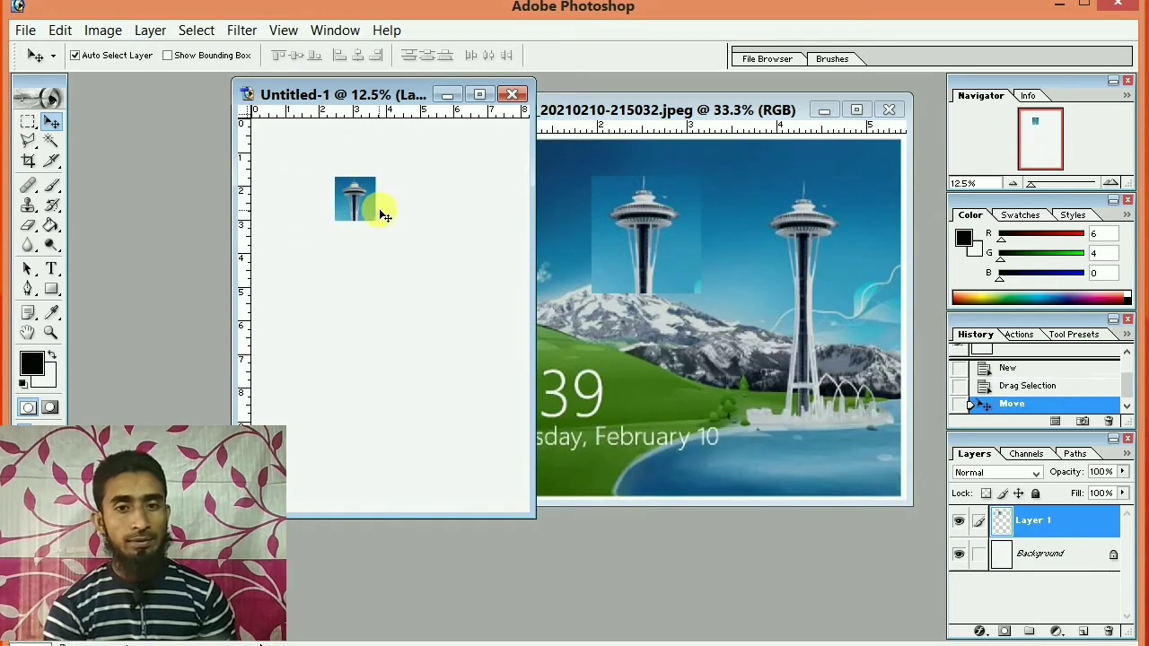
scroll(333, 189, "up", 1)
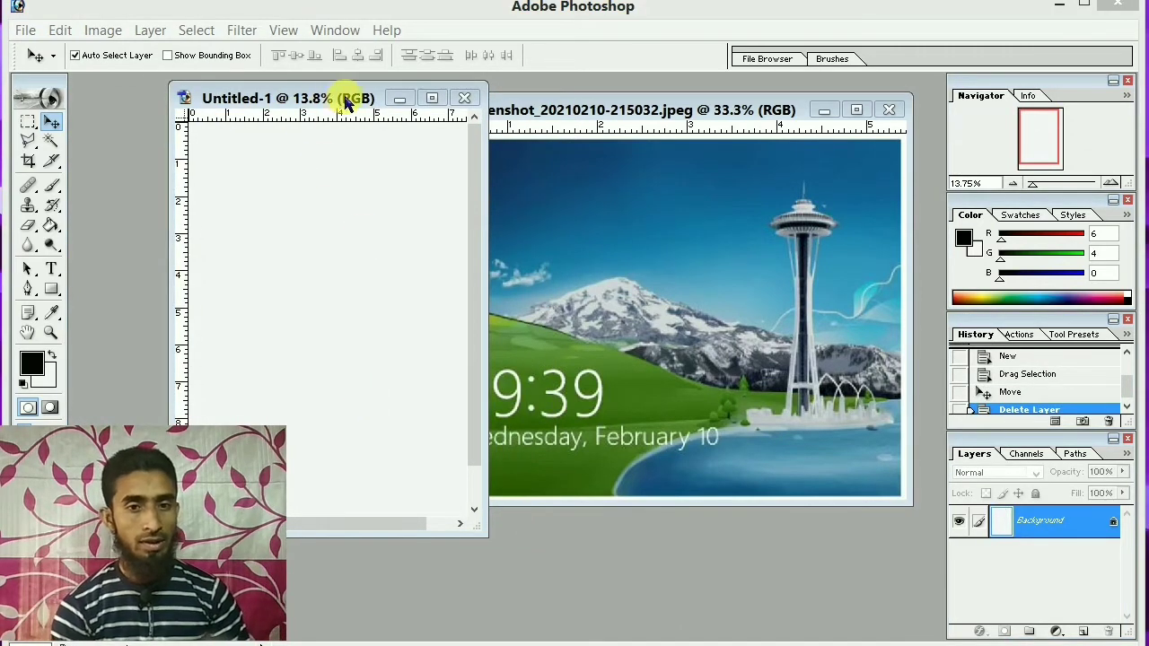
left_click_drag(348, 101, 321, 105)
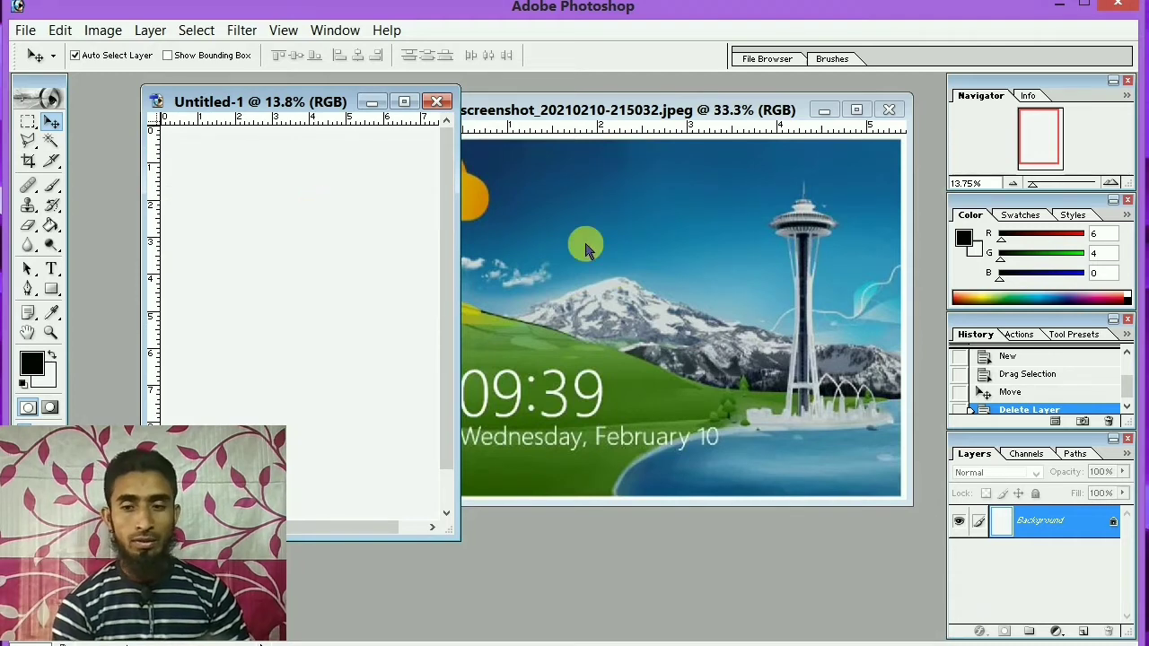
left_click(710, 260)
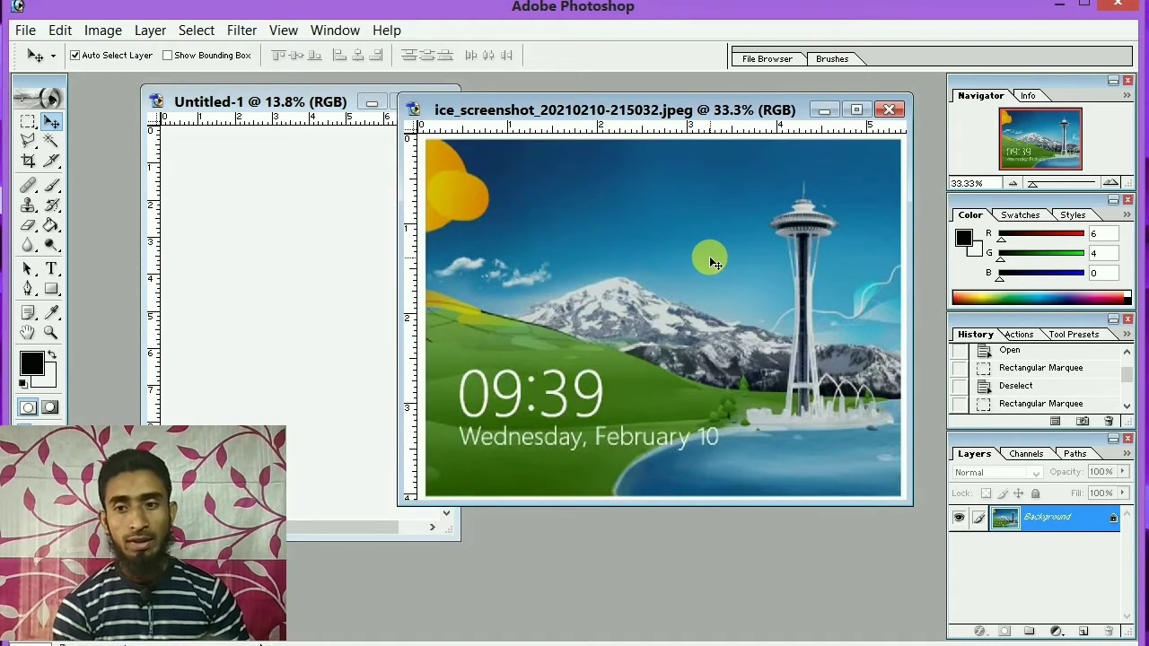
left_click_drag(710, 260, 306, 235)
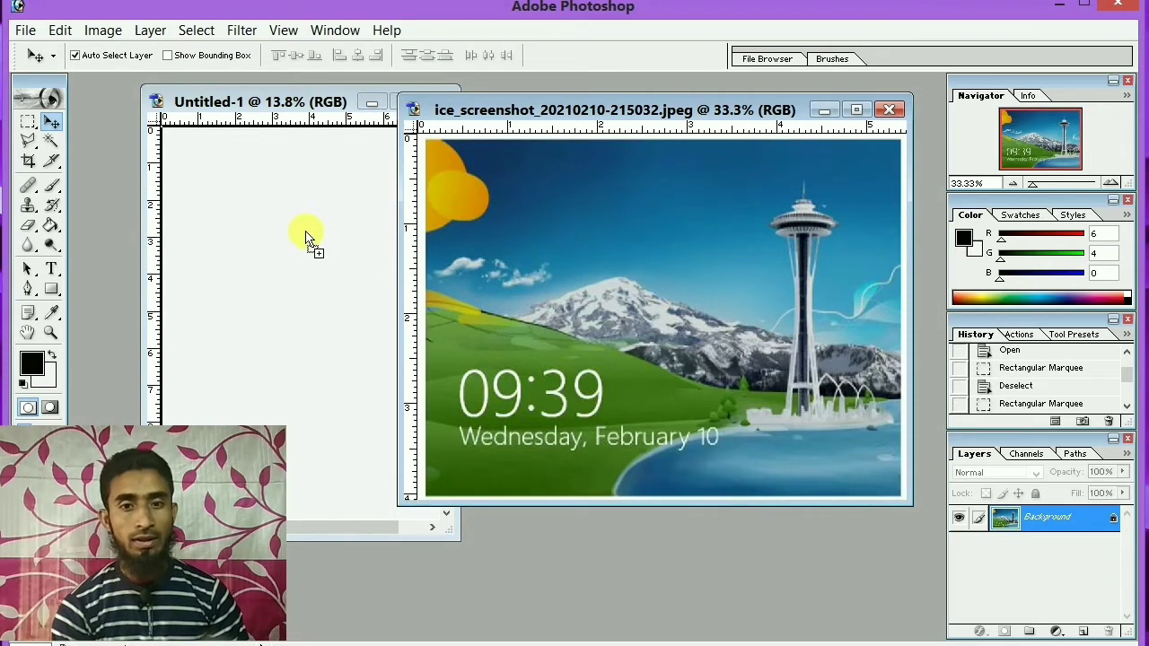
left_click_drag(305, 235, 327, 235)
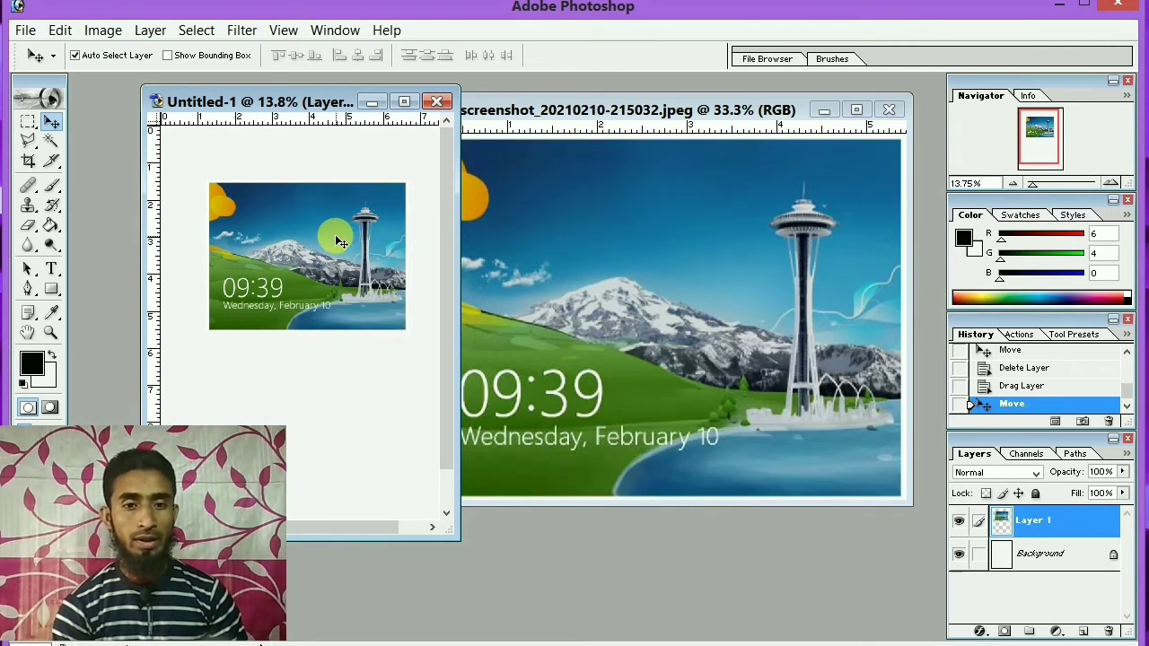
Delete Layer 1 from the A4 page, leaving only the Background
right_click(339, 240)
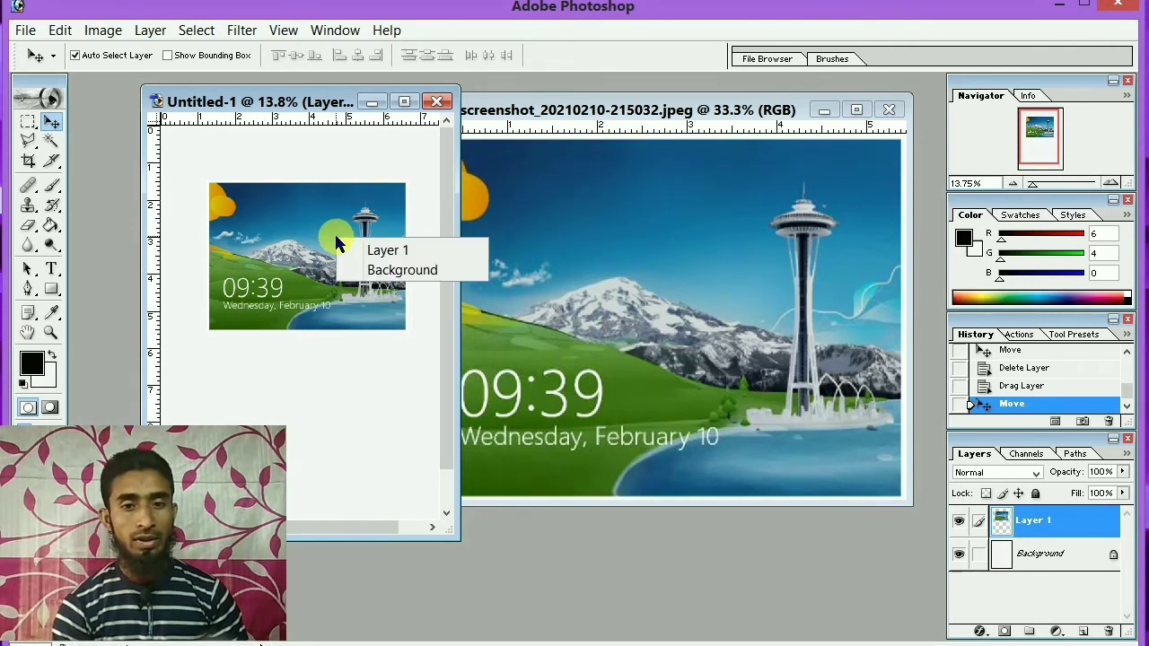
left_click(386, 251)
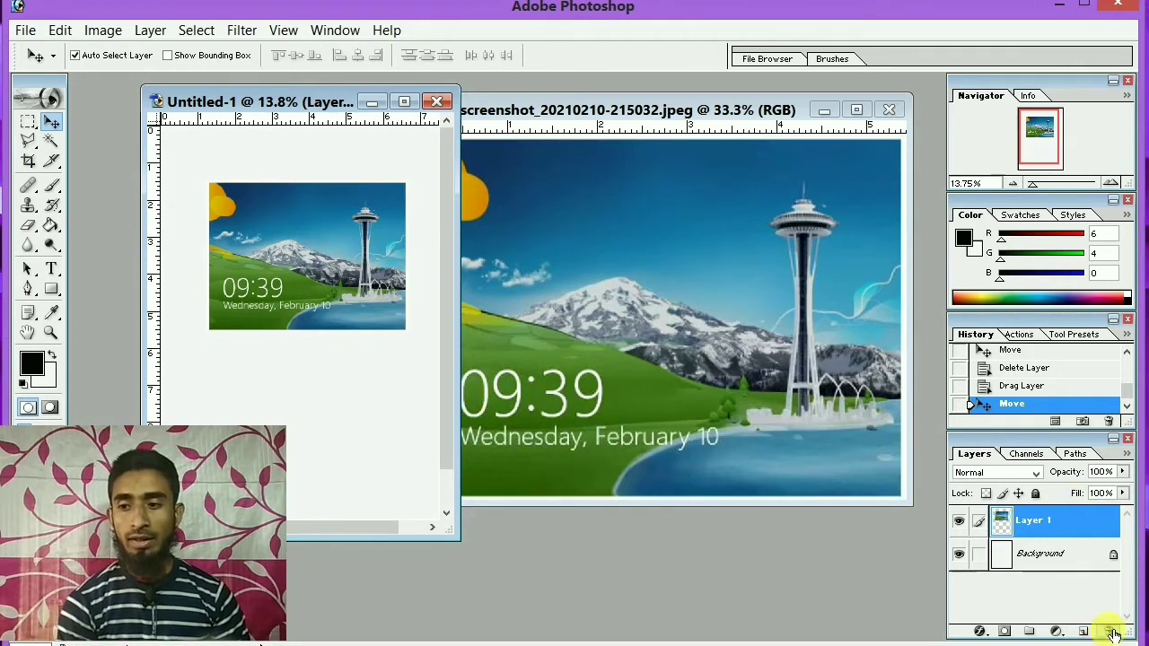
left_click(1111, 633)
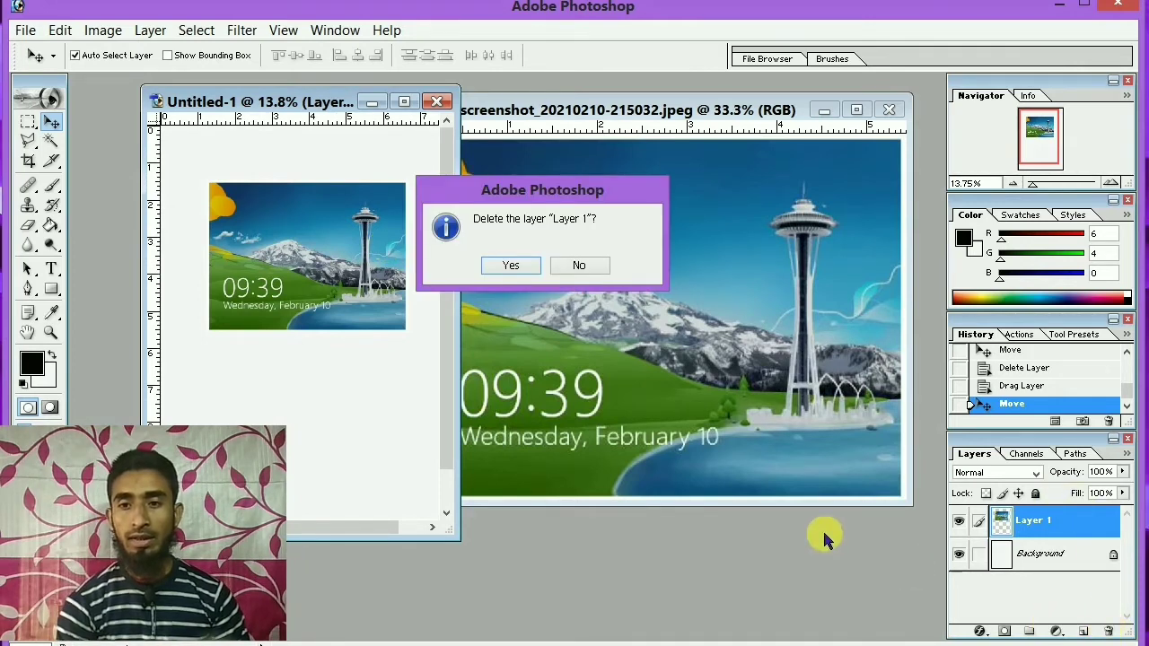
left_click(512, 268)
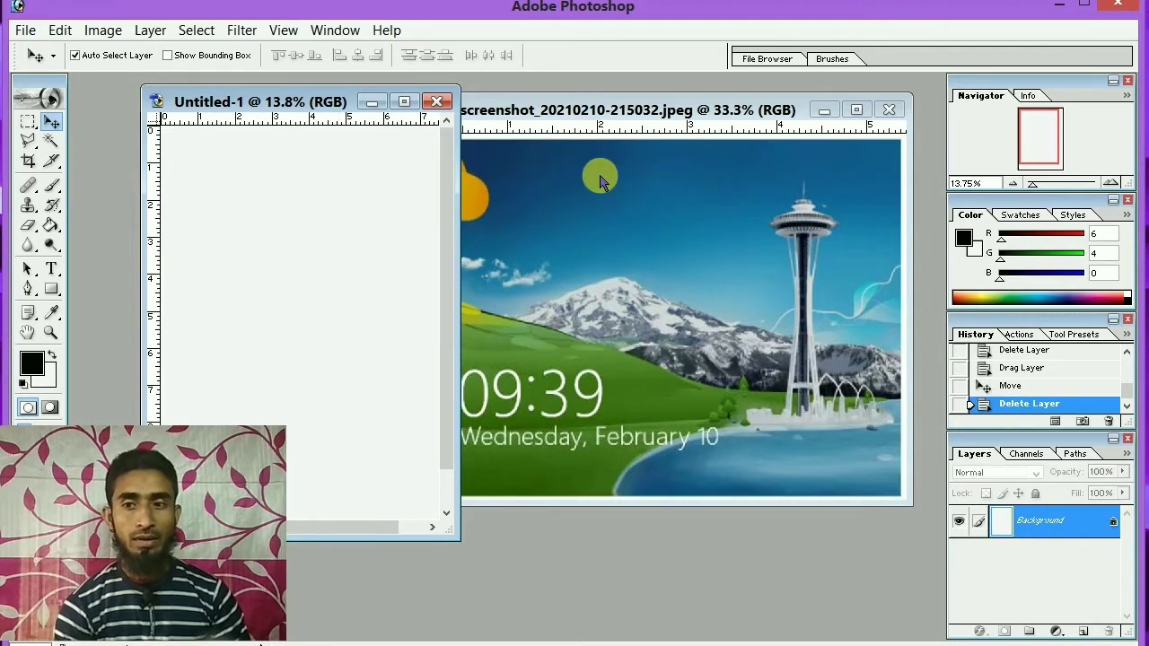
Marquee-select the right part of the screenshot with the tower and drag it onto Untitled-1
left_click(29, 123)
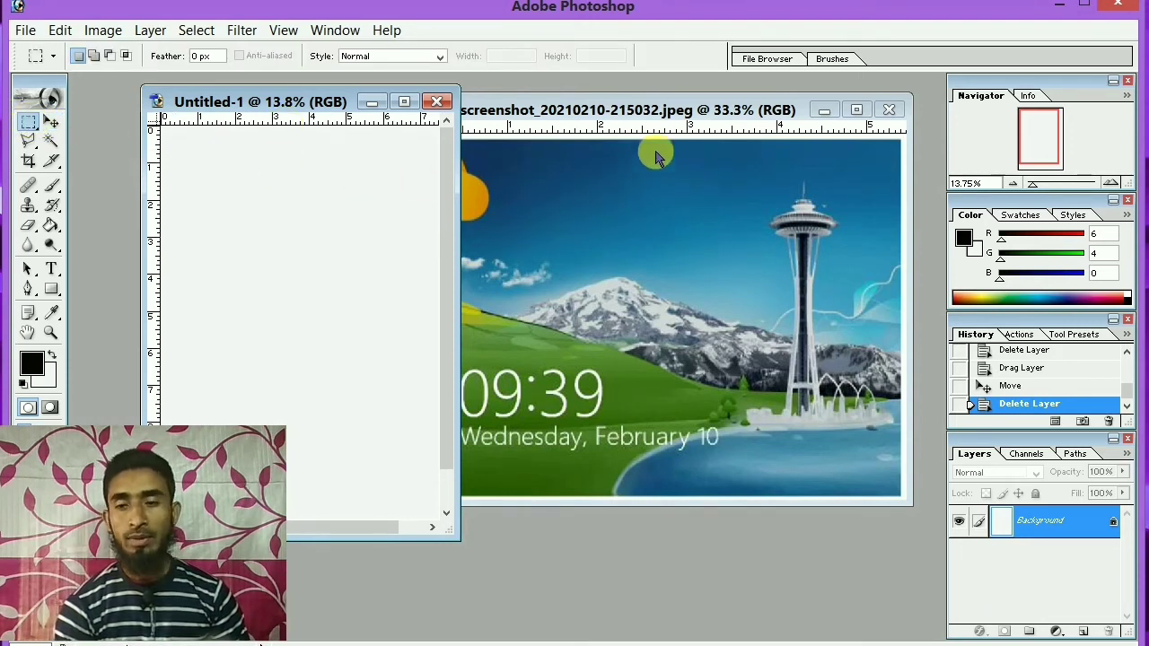
left_click(606, 146)
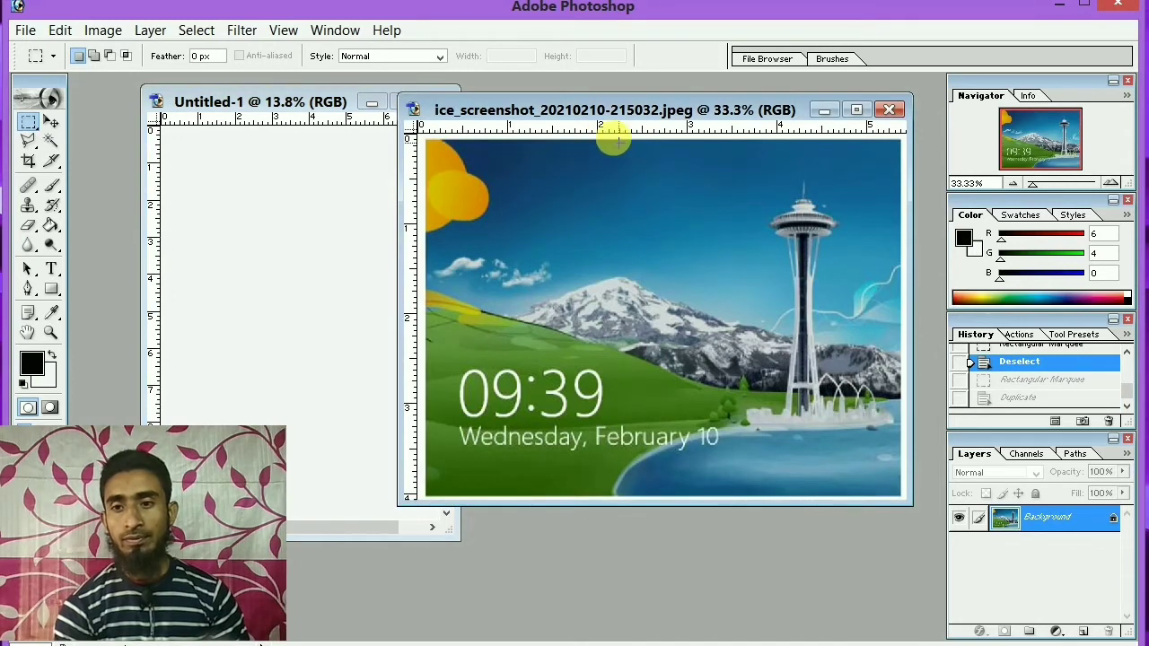
left_click_drag(618, 141, 898, 501)
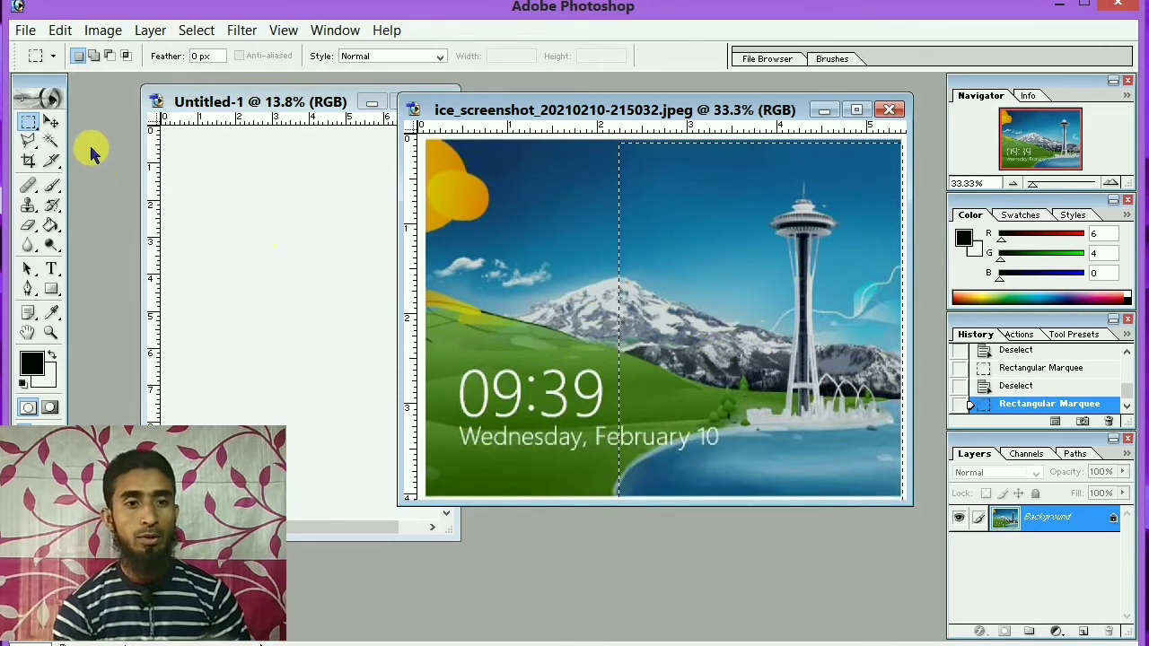
left_click(51, 122)
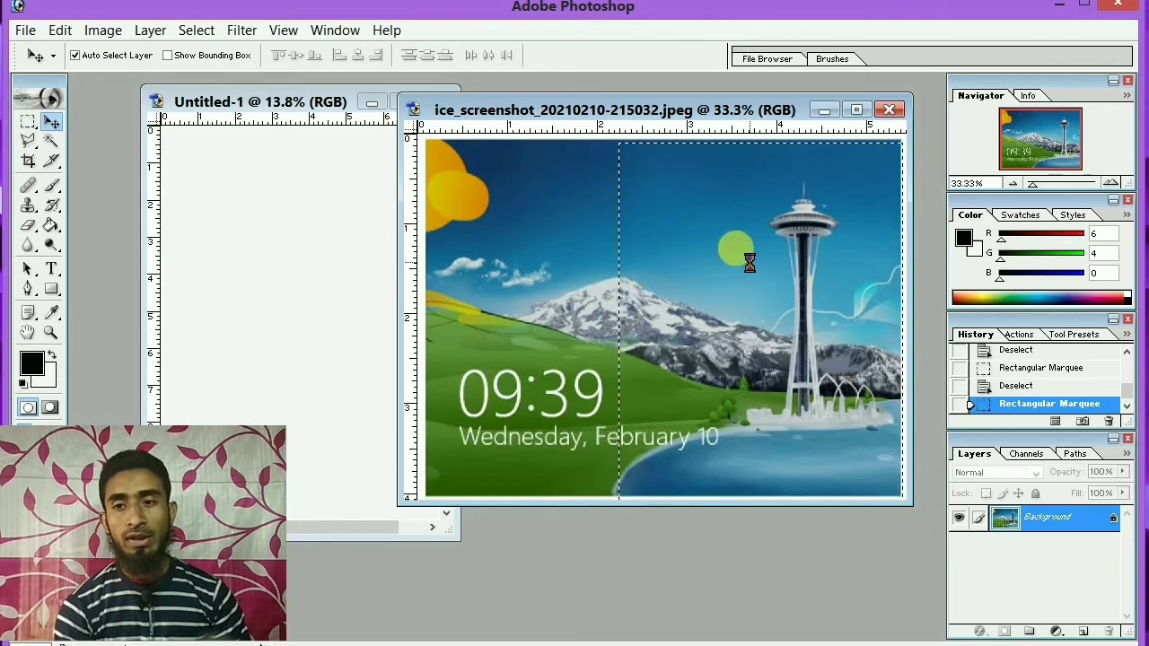
left_click_drag(752, 266, 308, 231)
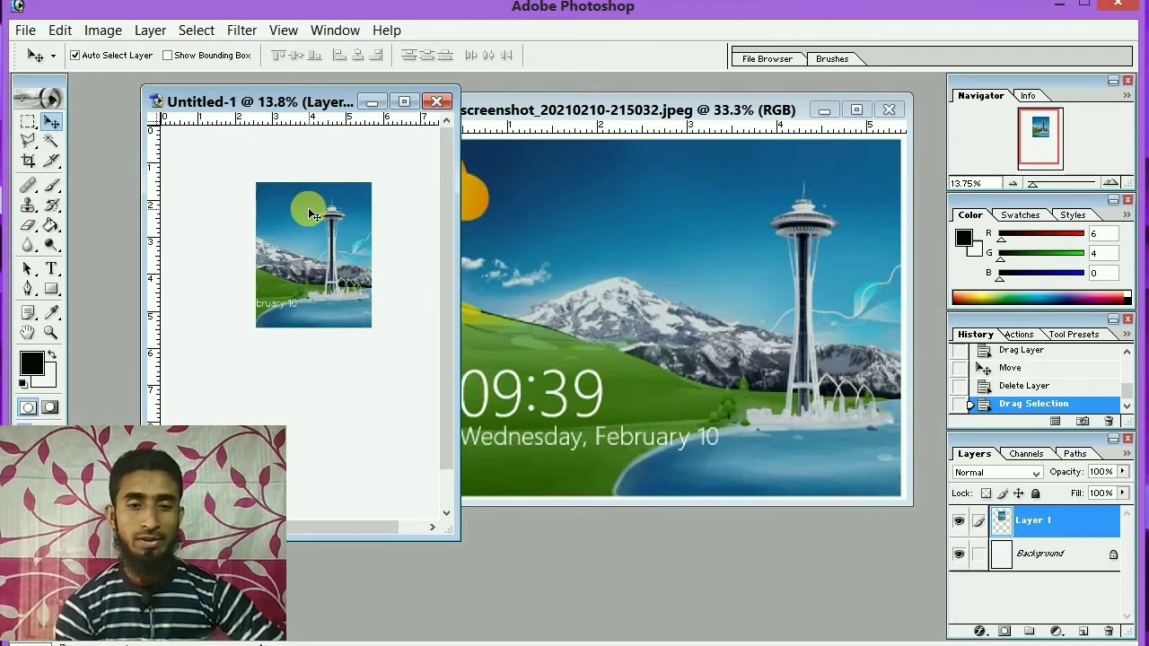
Free-transform Layer 1 to about 261% width and 191% height across the upper page
key("ctrl+t")
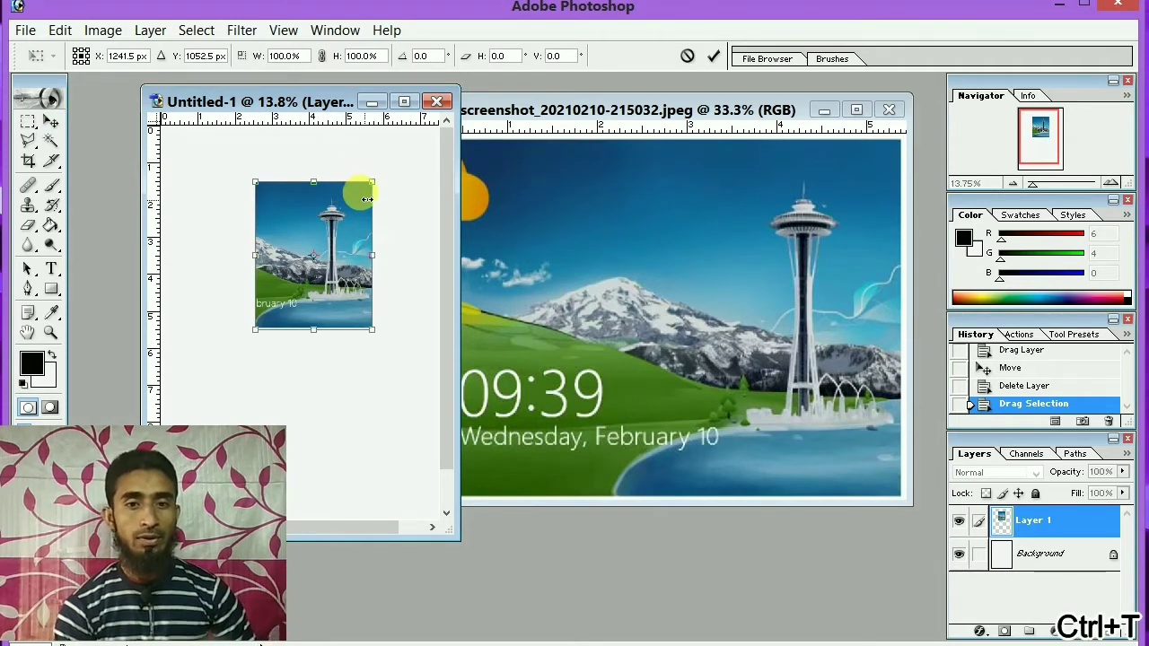
left_click_drag(372, 184, 393, 159)
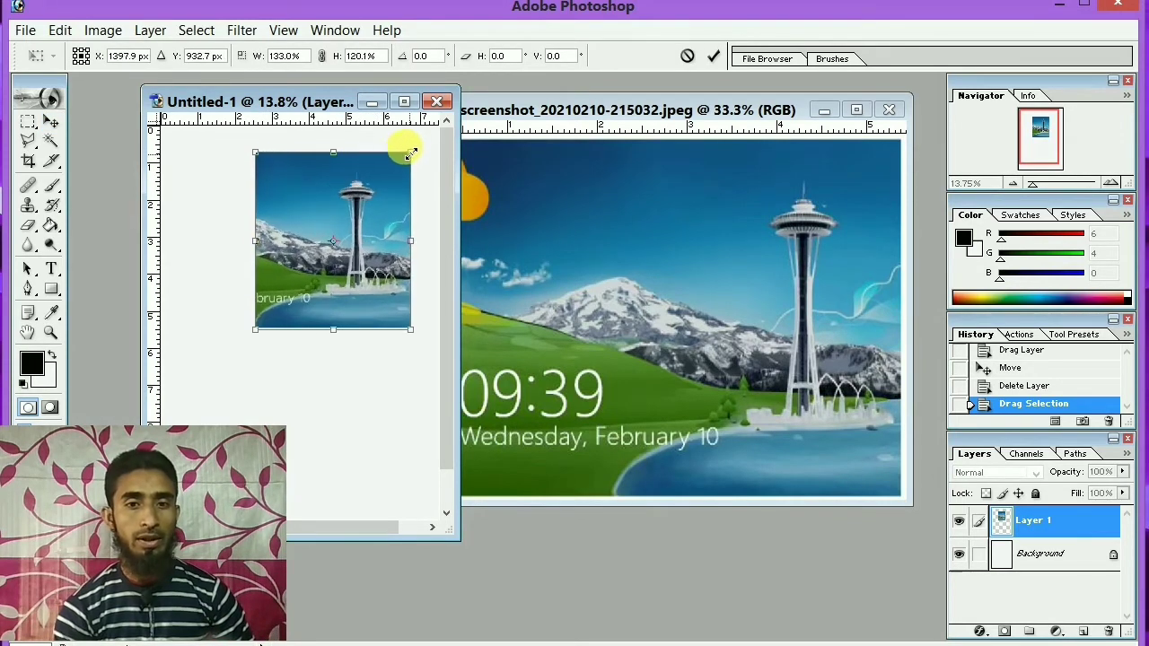
left_click_drag(353, 211, 283, 285)
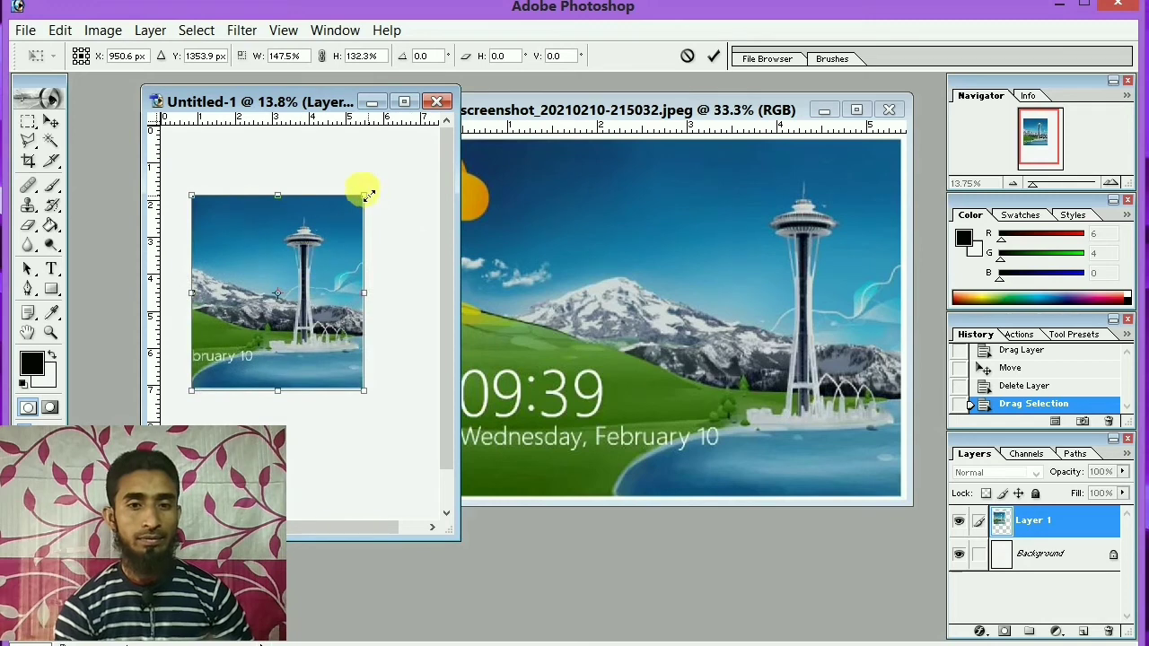
left_click_drag(365, 191, 437, 136)
left_click_drag(375, 176, 354, 200)
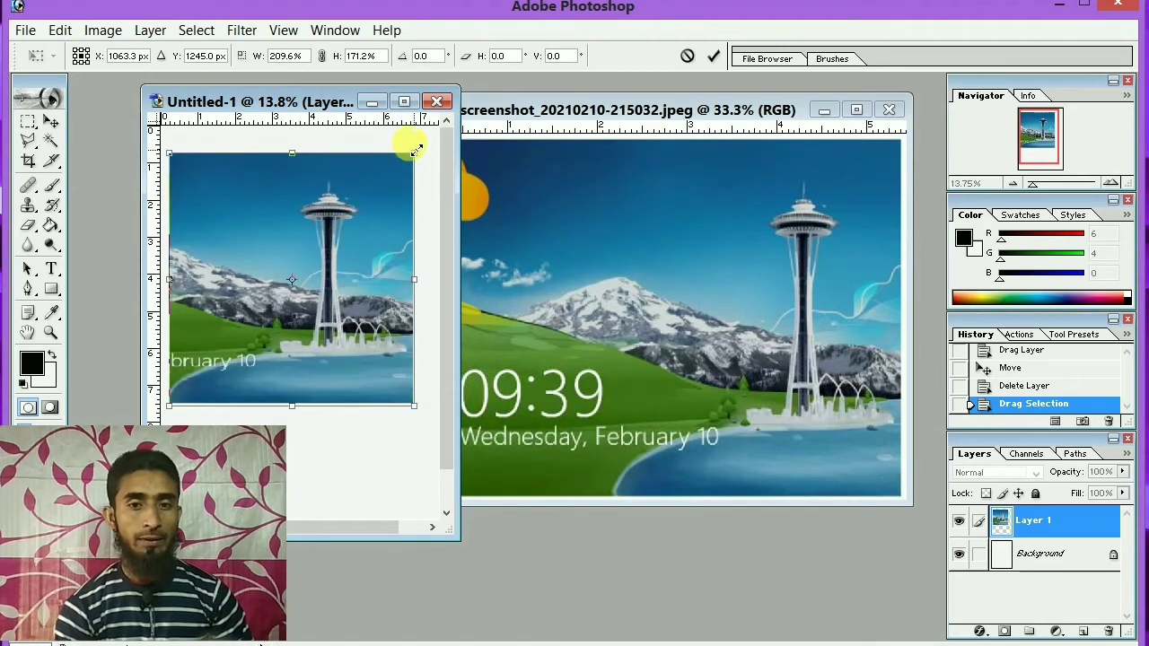
left_click_drag(417, 150, 441, 123)
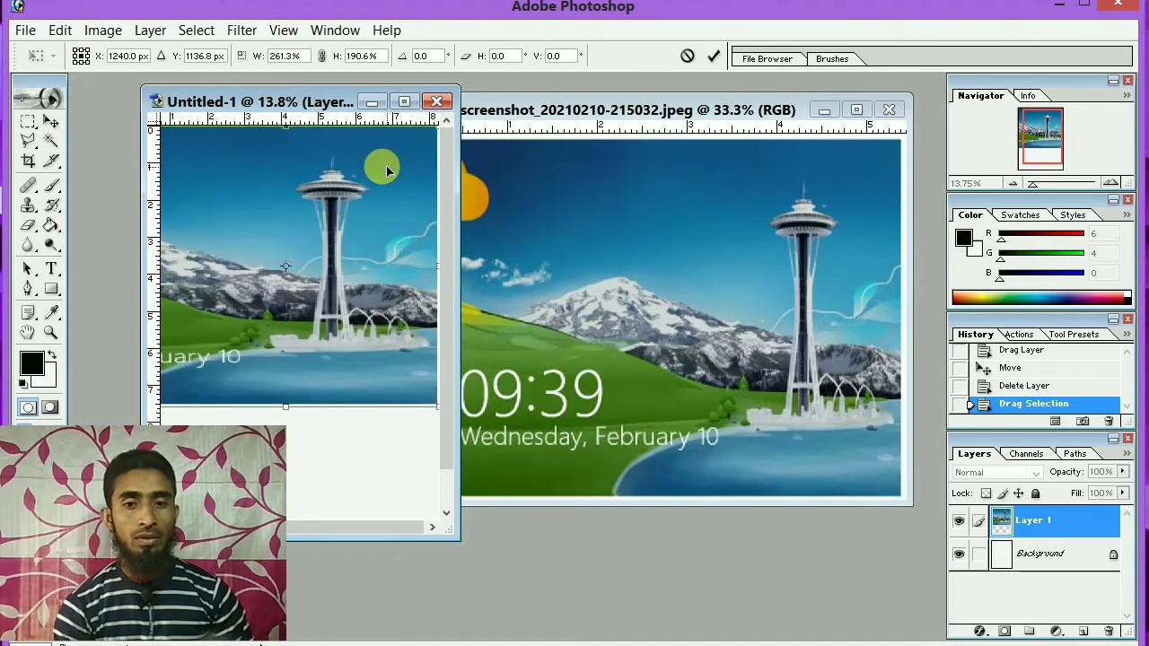
left_click(714, 57)
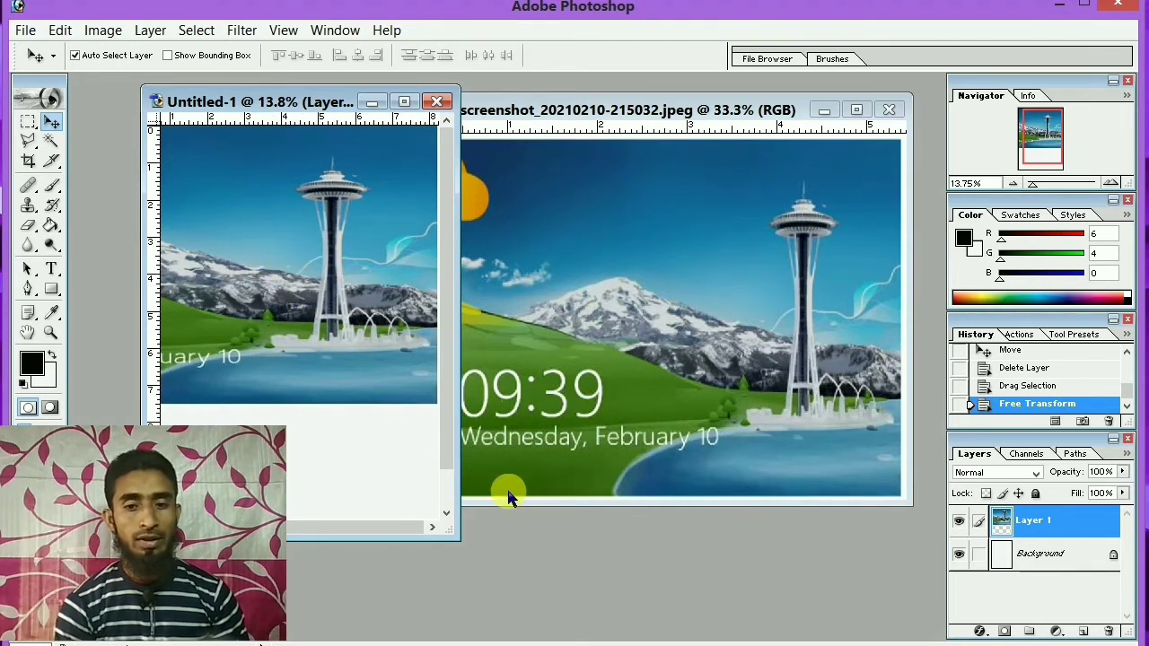
left_click(25, 29)
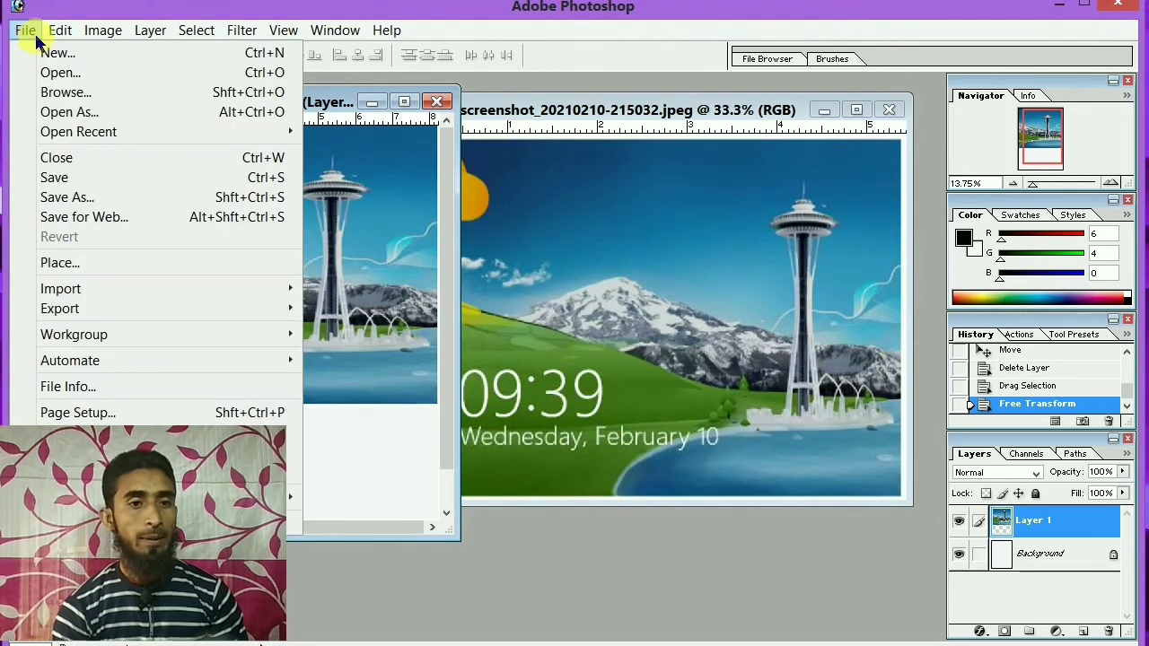
Open the portrait cutout my copy.png from the pix folder
left_click(95, 77)
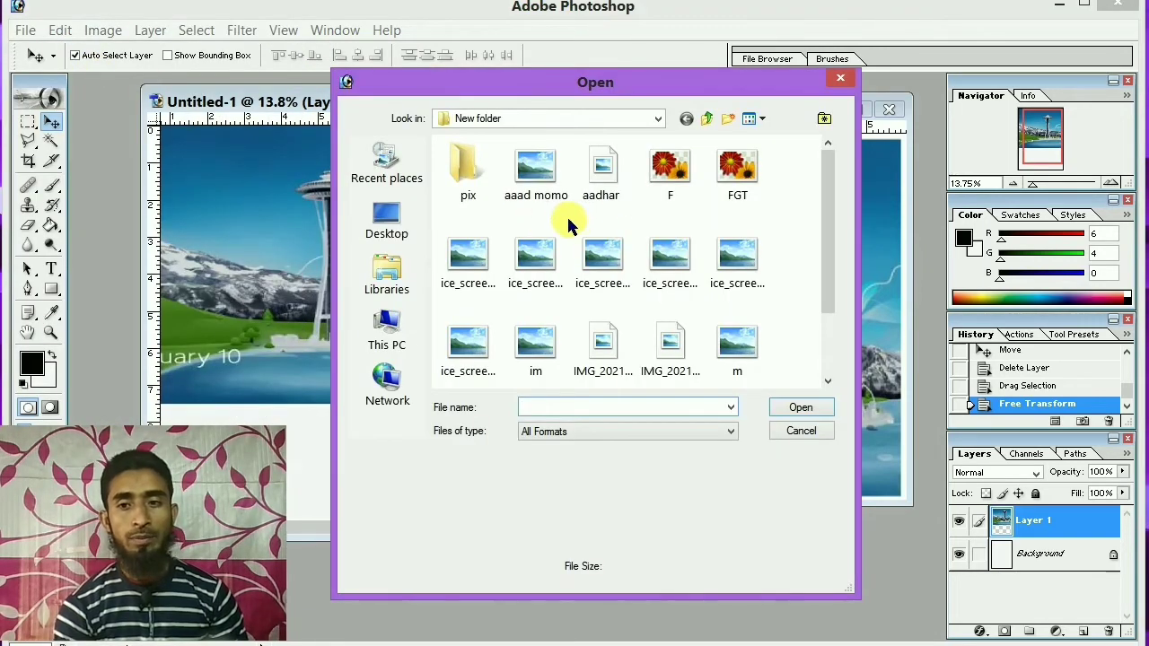
double_click(475, 169)
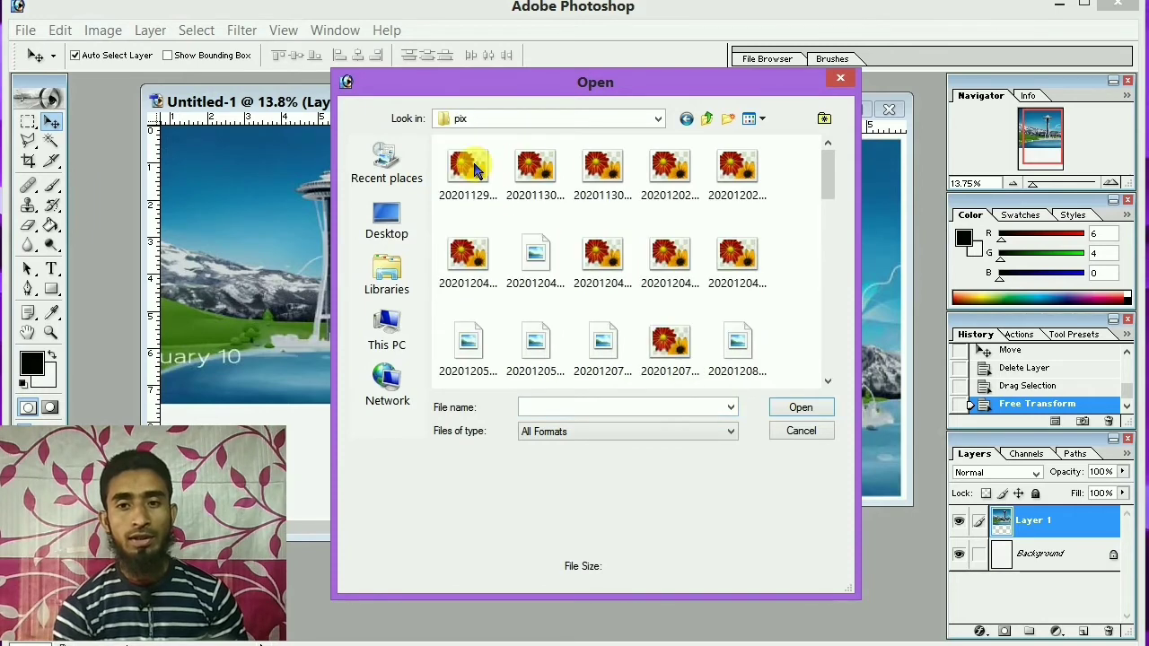
scroll(538, 269, "down", 3)
scroll(548, 305, "down", 5)
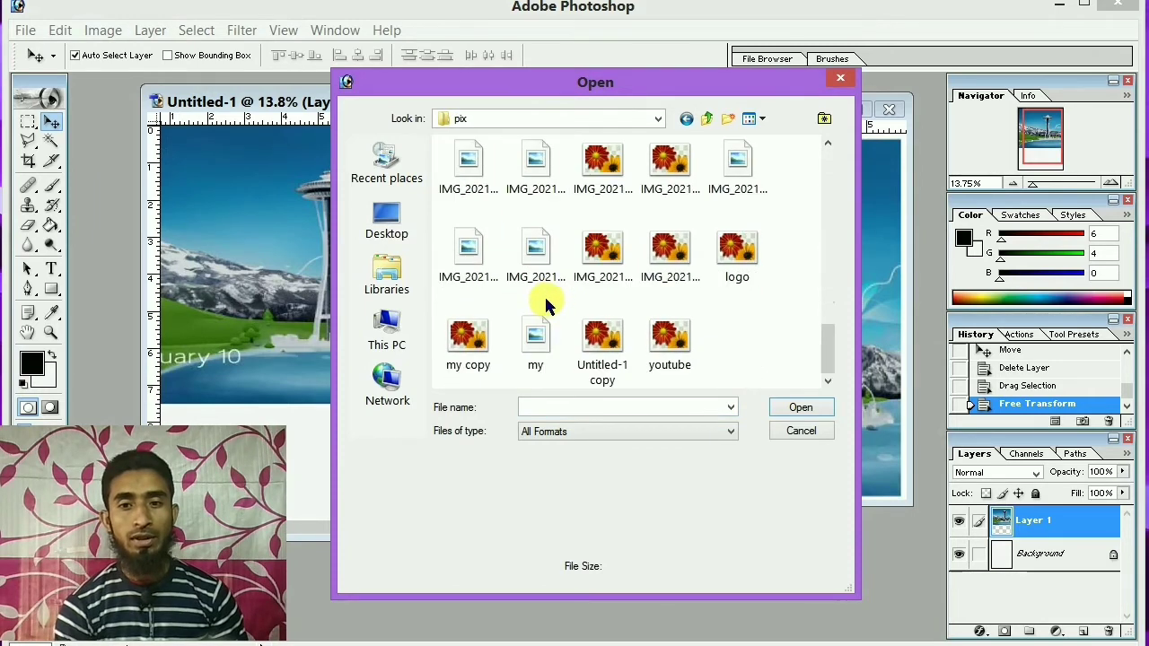
left_click(469, 346)
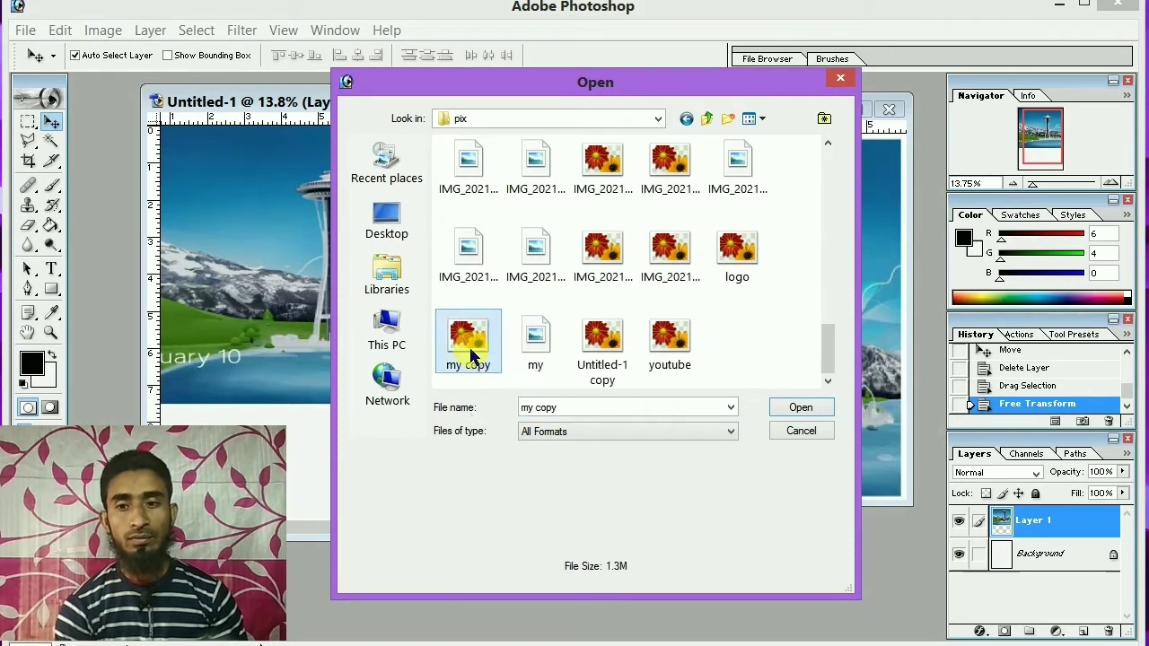
left_click(799, 408)
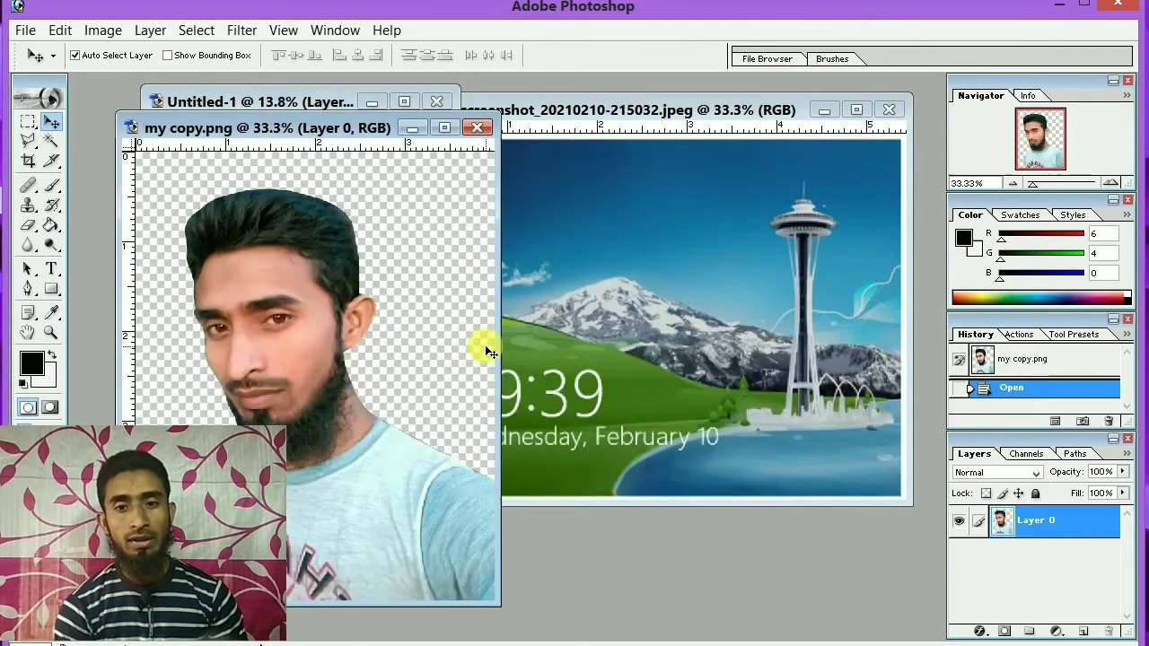
Drag the my copy.png portrait into the ice_screenshot window as Layer 1
mouse_move(385, 166)
left_mouse_down()
mouse_move(808, 173)
mouse_move(795, 174)
left_mouse_up()
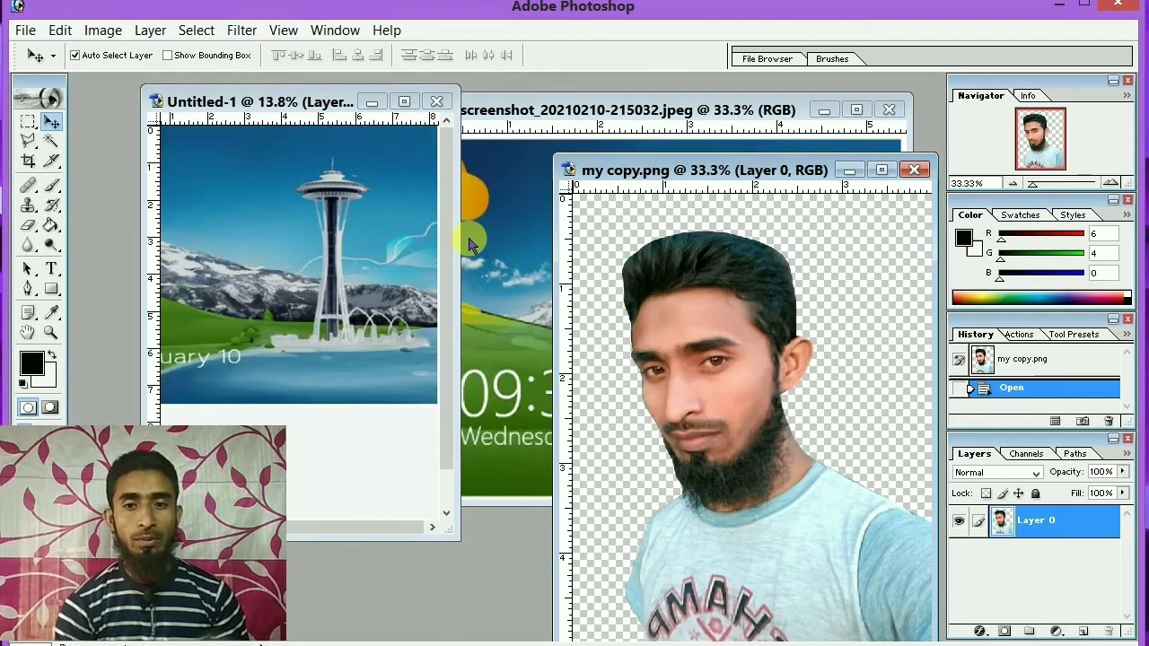
left_click(52, 121)
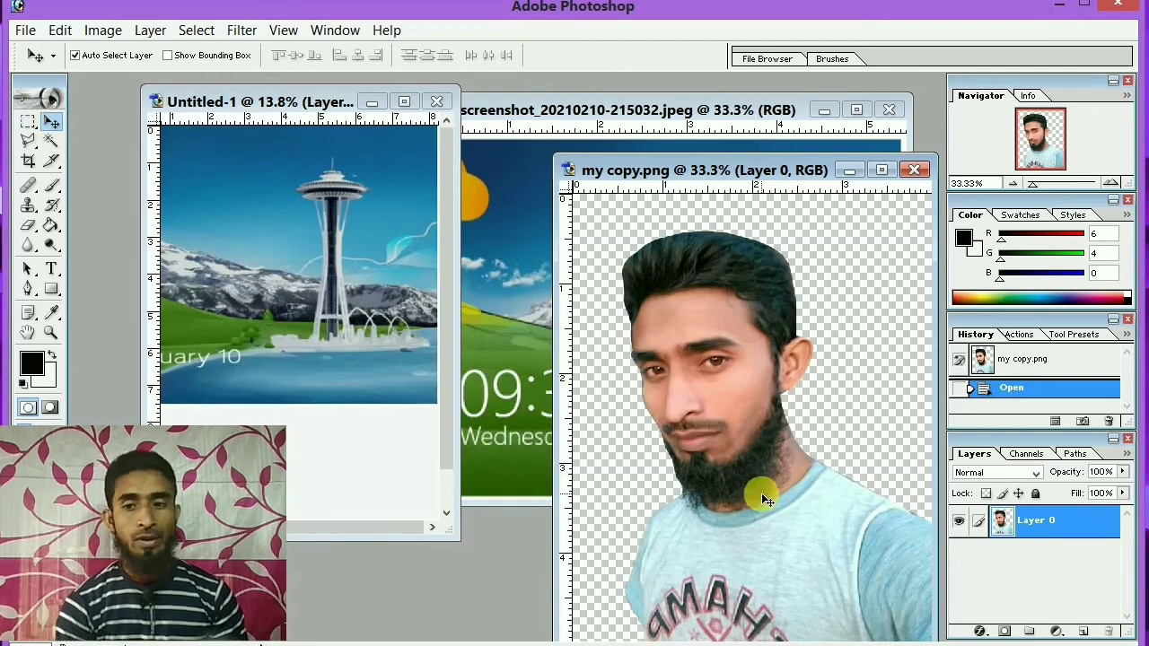
mouse_move(761, 493)
left_mouse_down()
mouse_move(492, 317)
mouse_move(659, 349)
mouse_move(585, 311)
mouse_move(651, 314)
mouse_move(625, 347)
left_mouse_up()
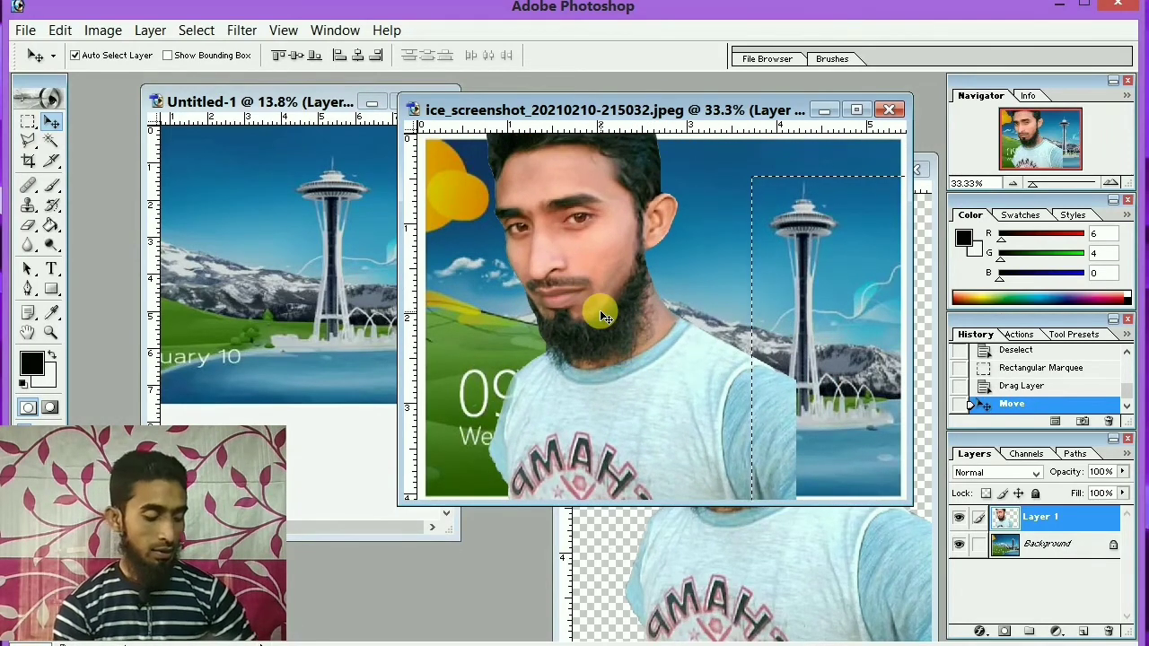
key("ctrl+t")
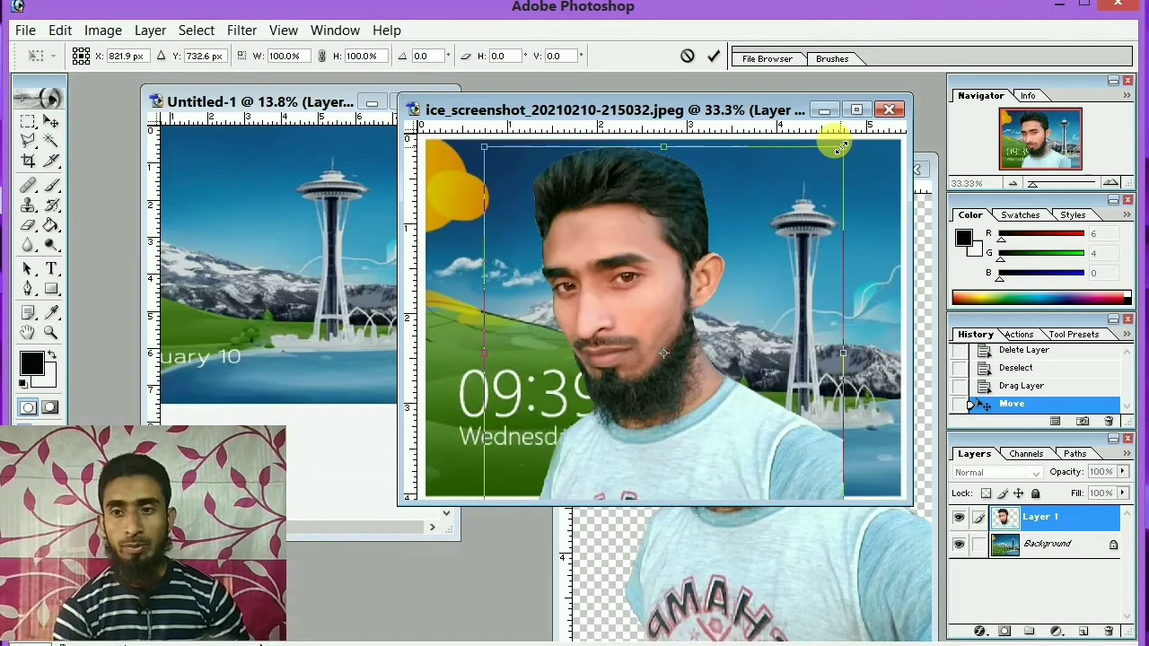
Scale the person cutout to 49% width and 59.5% height at the lock screen's right, then apply
mouse_move(839, 148)
left_mouse_down()
mouse_move(680, 312)
mouse_move(662, 308)
left_mouse_up()
mouse_move(546, 403)
left_mouse_down()
mouse_move(619, 367)
mouse_move(766, 335)
left_mouse_up()
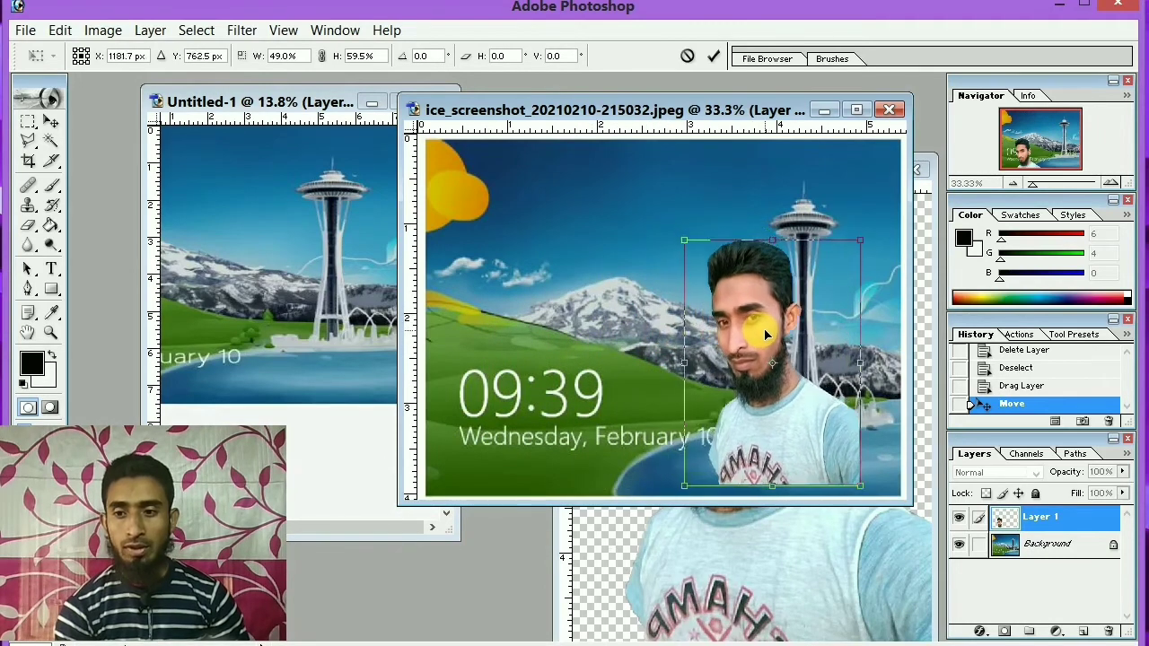
left_click_drag(766, 335, 767, 344)
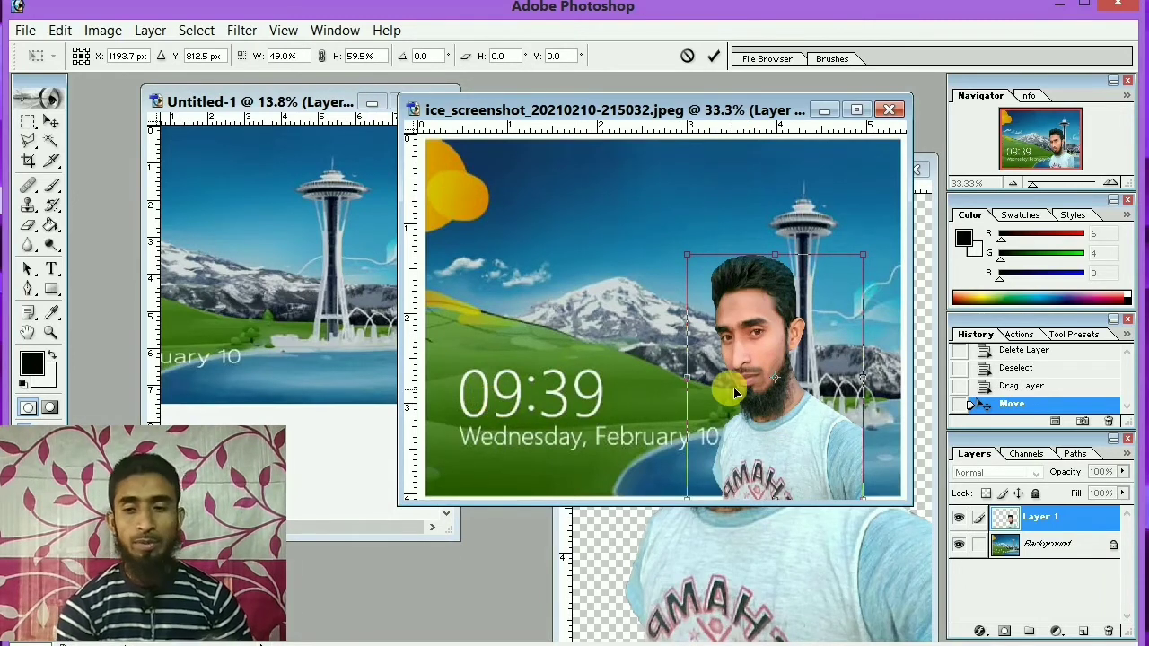
left_click(51, 121)
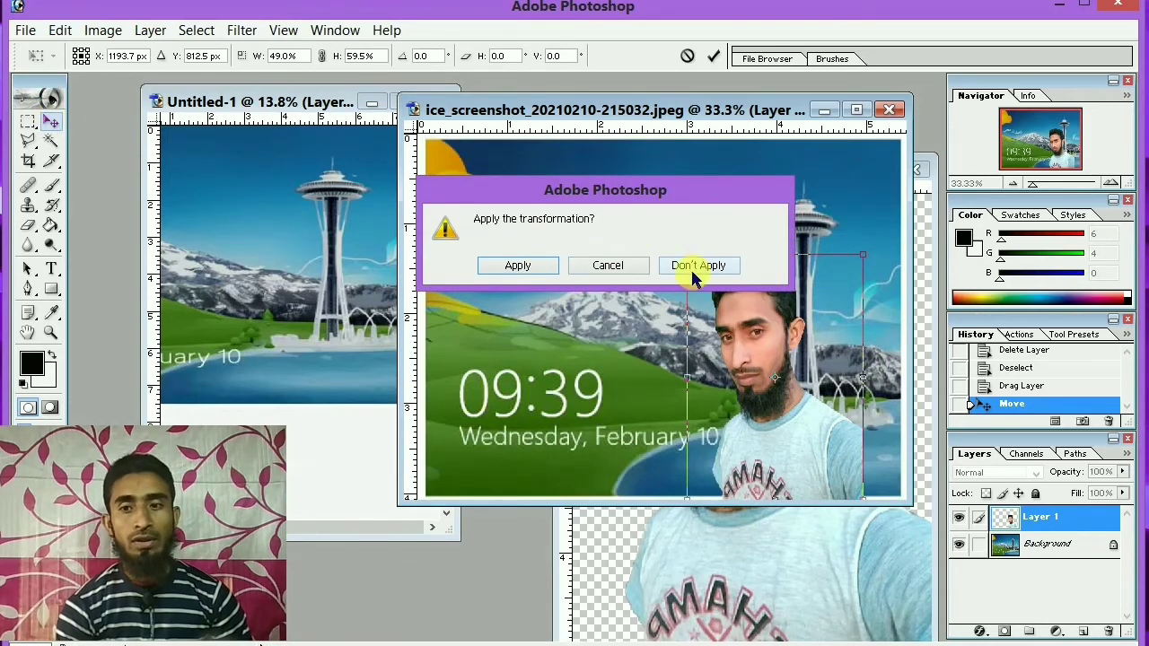
left_click(514, 266)
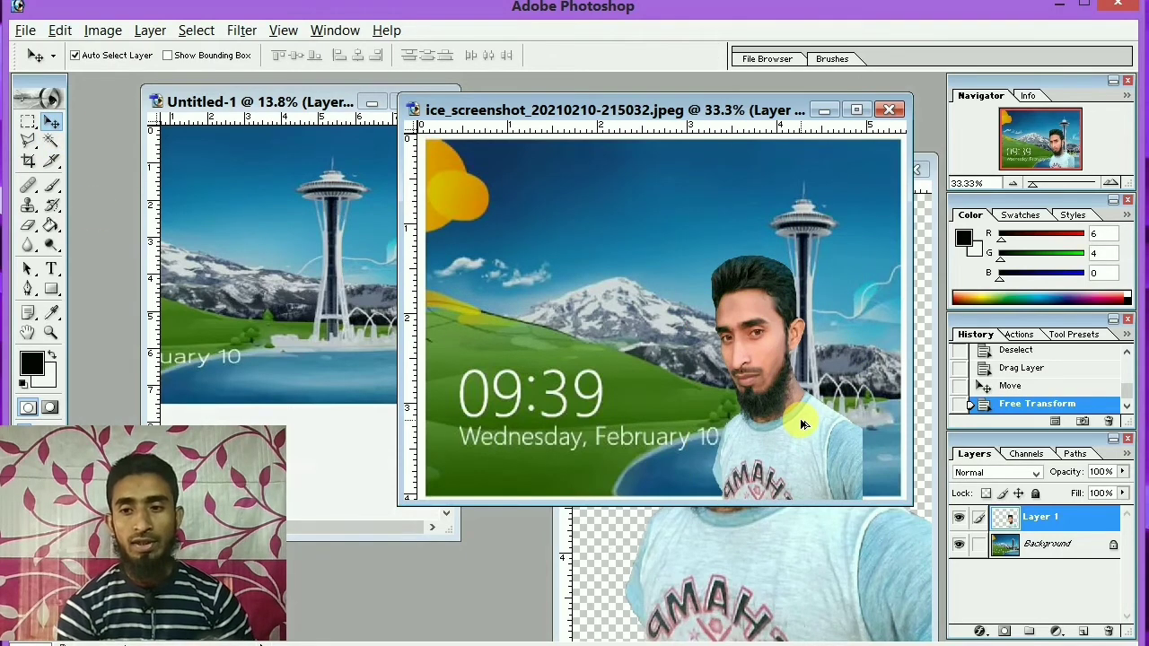
Alt-drag a duplicate of the person over the clock, then drag a person copy into Untitled-1
left_click_drag(801, 424, 588, 424)
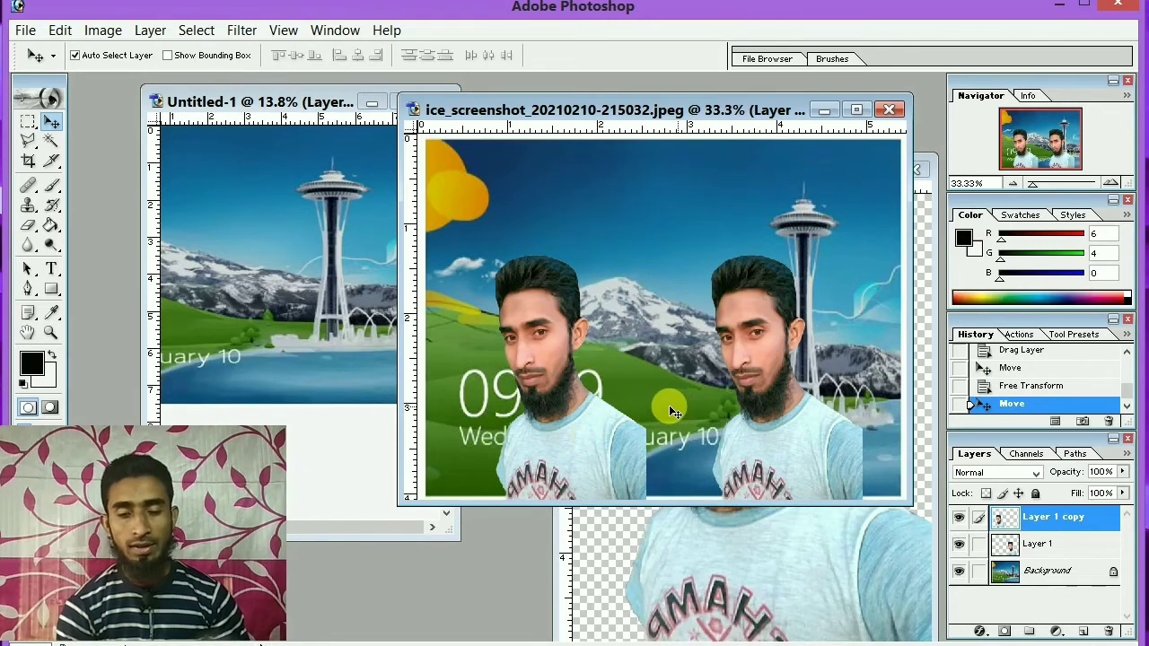
right_click(576, 435)
left_click(534, 435)
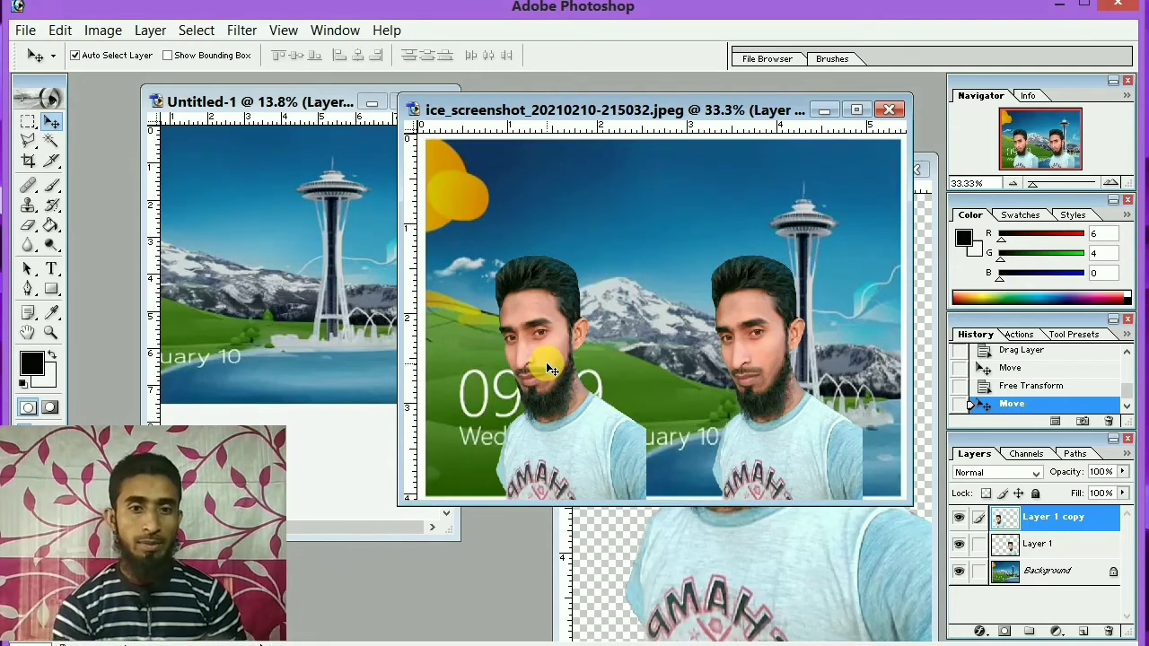
left_click_drag(550, 368, 301, 287)
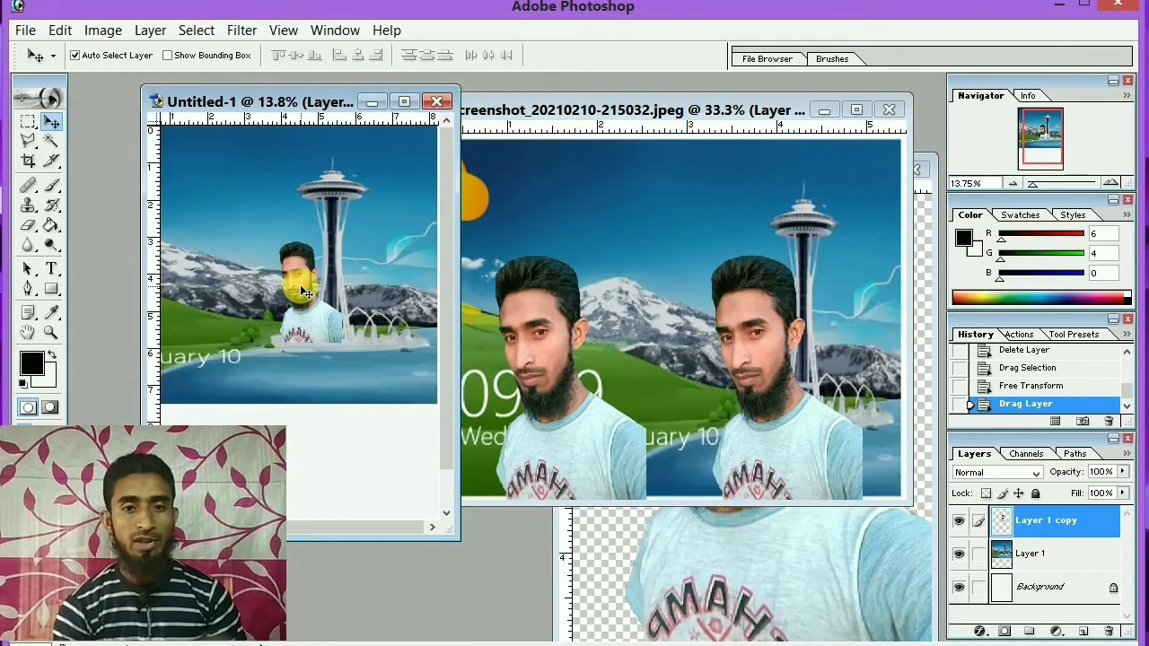
Drag the second person into Untitled-1 and position both copies near the page's bottom
left_click(547, 423)
mouse_move(558, 426)
left_mouse_down()
mouse_move(269, 297)
mouse_move(219, 375)
left_mouse_up()
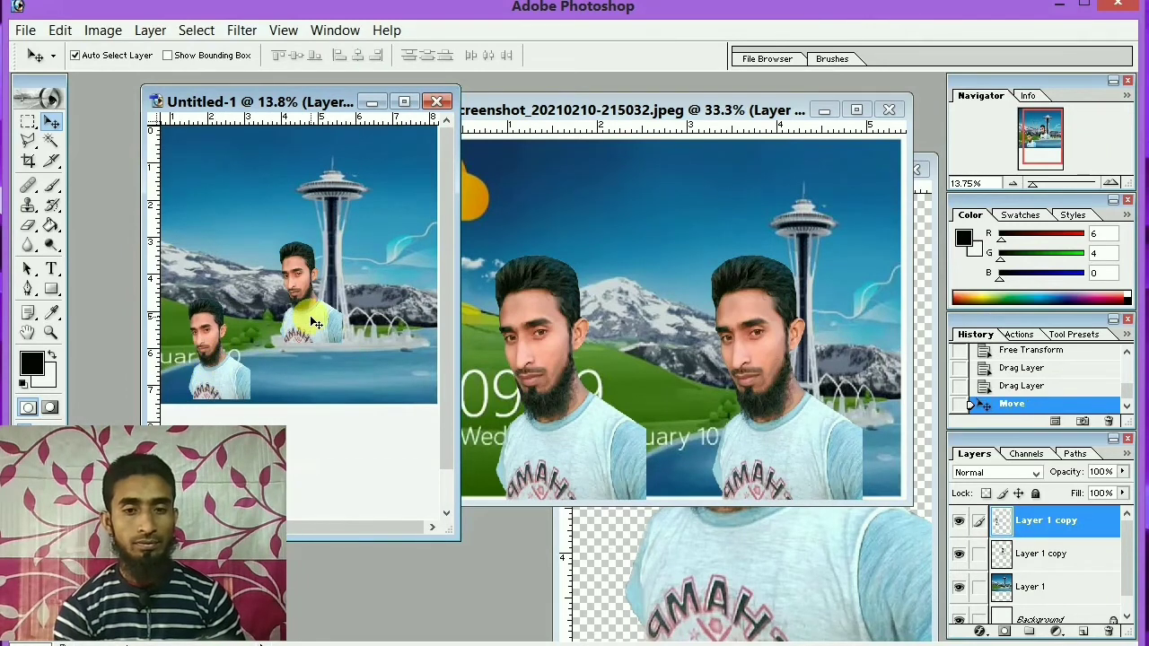
left_click_drag(314, 323, 358, 382)
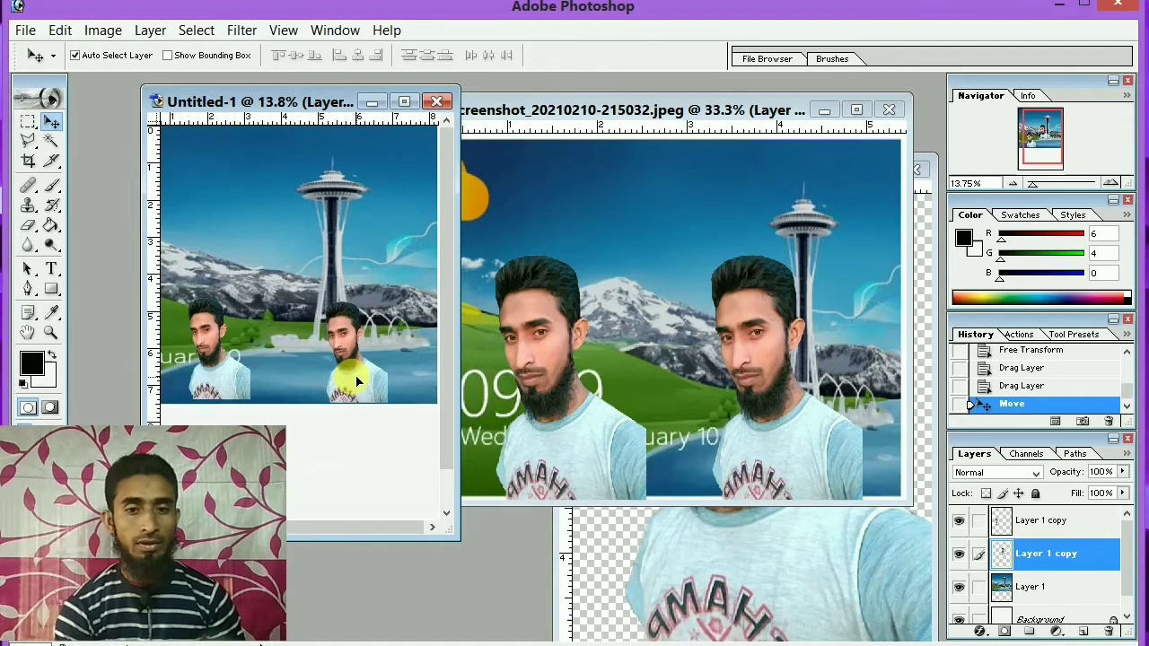
left_click_drag(700, 116, 556, 126)
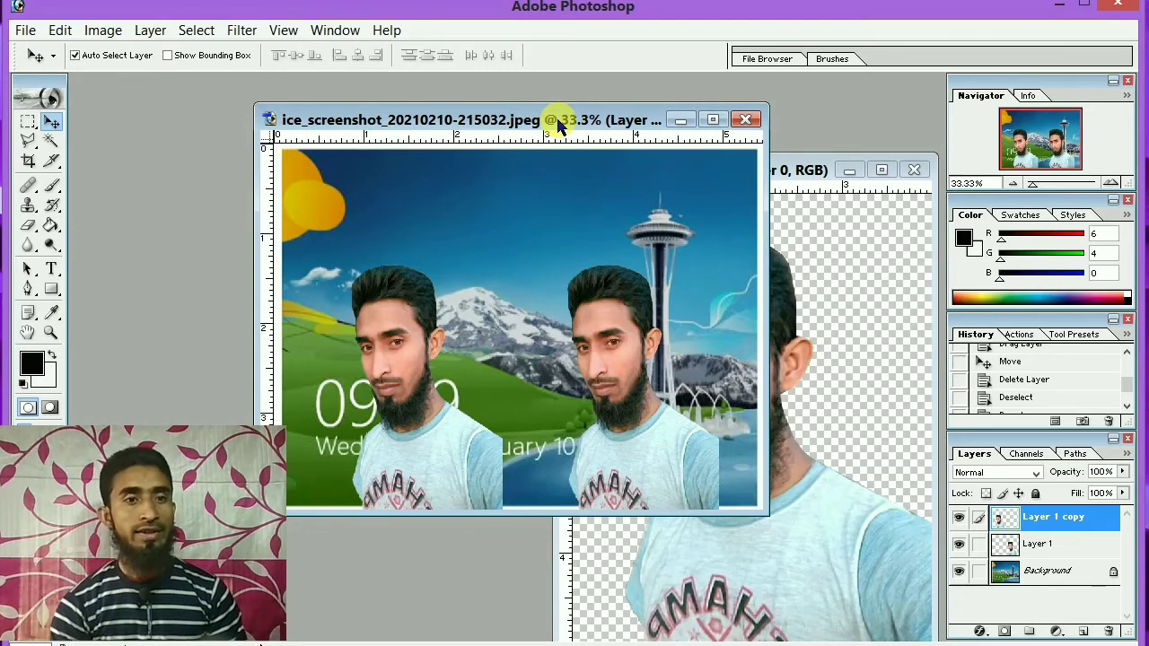
Open the File menu for the lock-screen composite
left_click(24, 30)
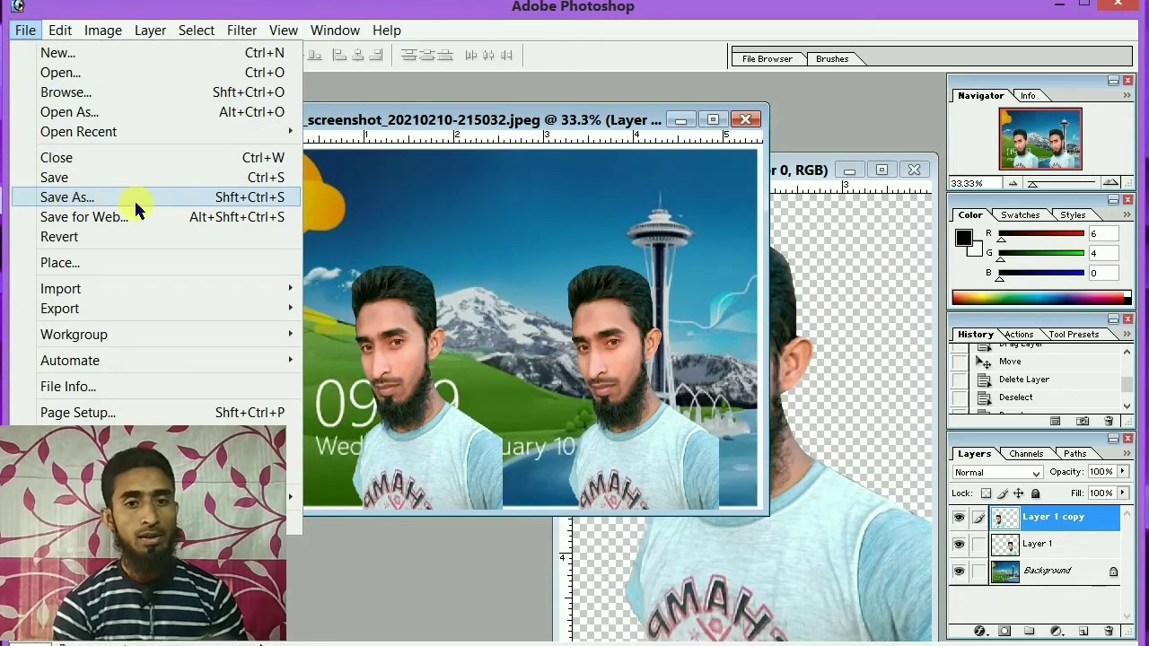
Save As ice_screenshot_20210210-215032.jpg with format JPEG (*.JPG;*.JPEG;*.JPE), reaching JPEG Options
left_click(276, 199)
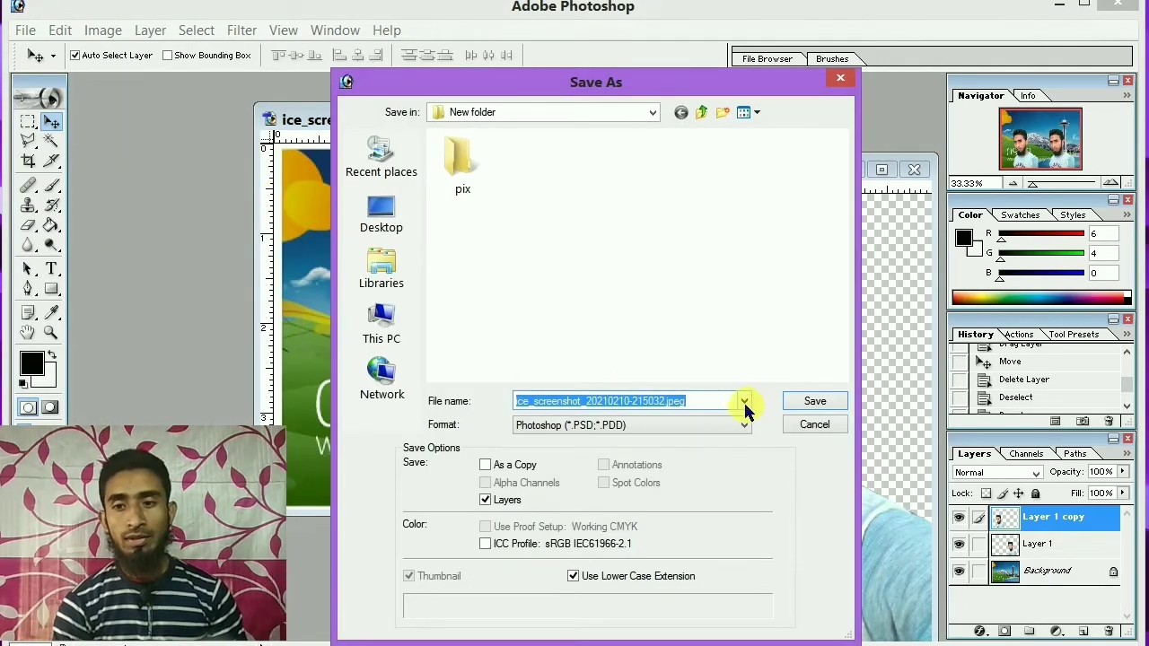
key("Tab")
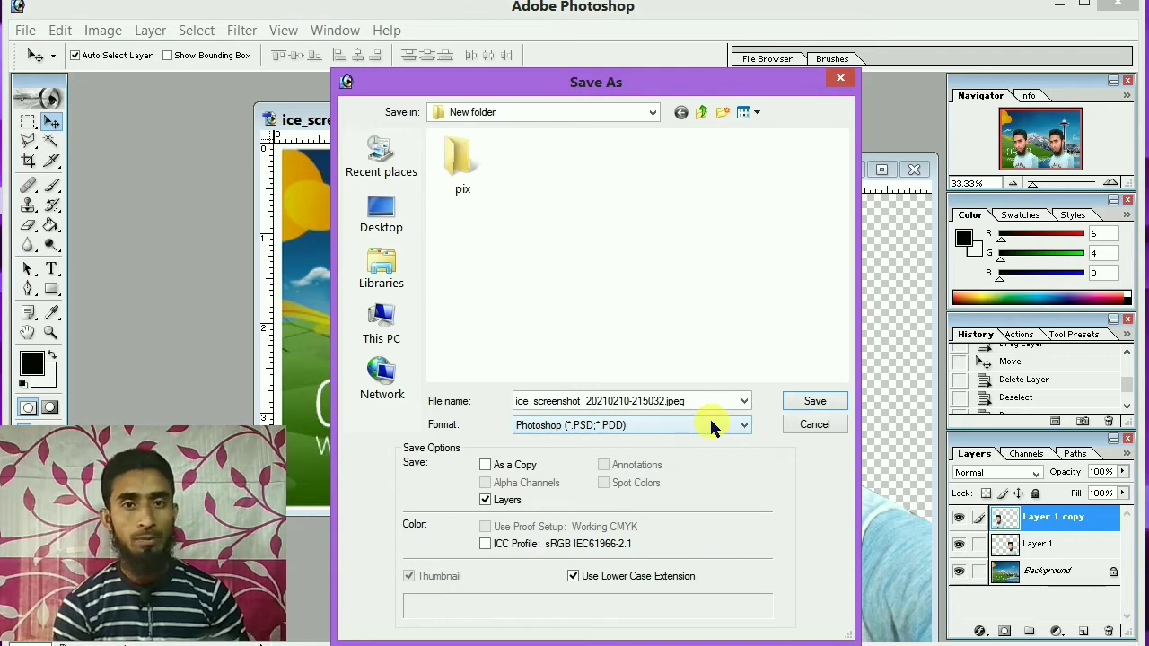
left_click(728, 426)
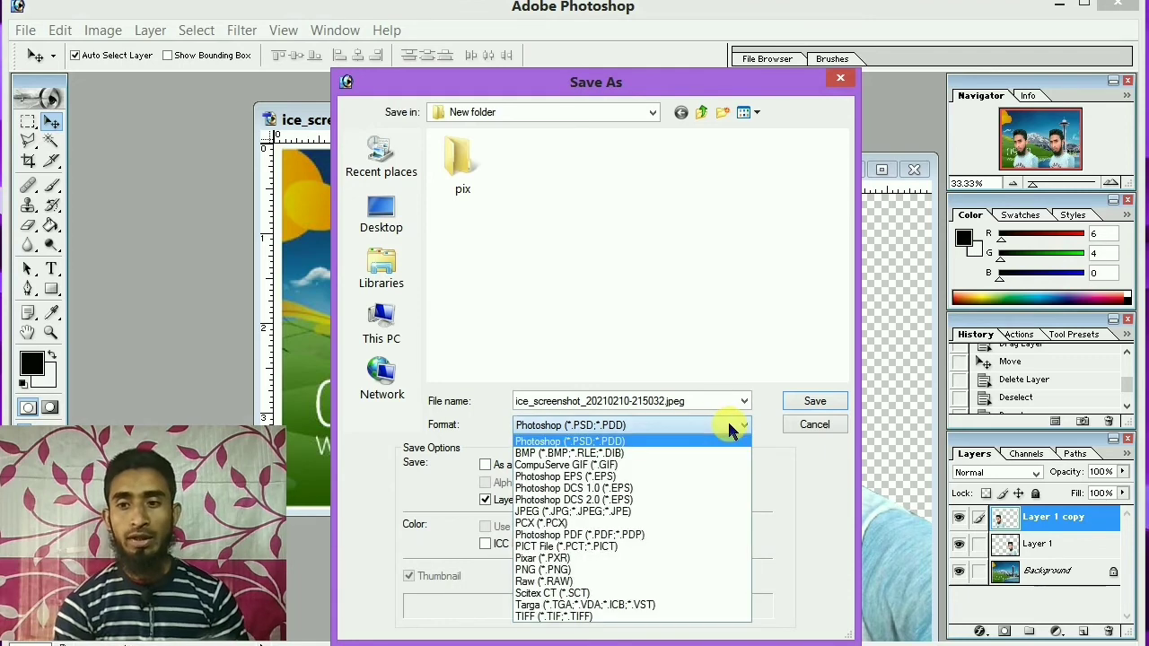
left_click(675, 512)
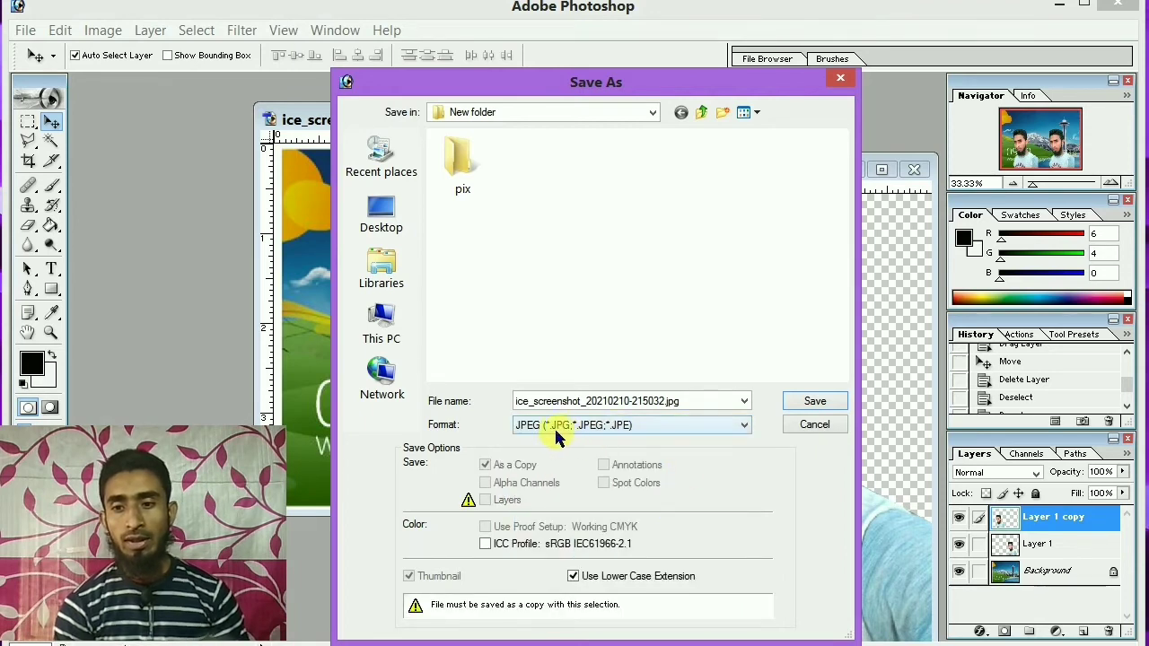
left_click(828, 400)
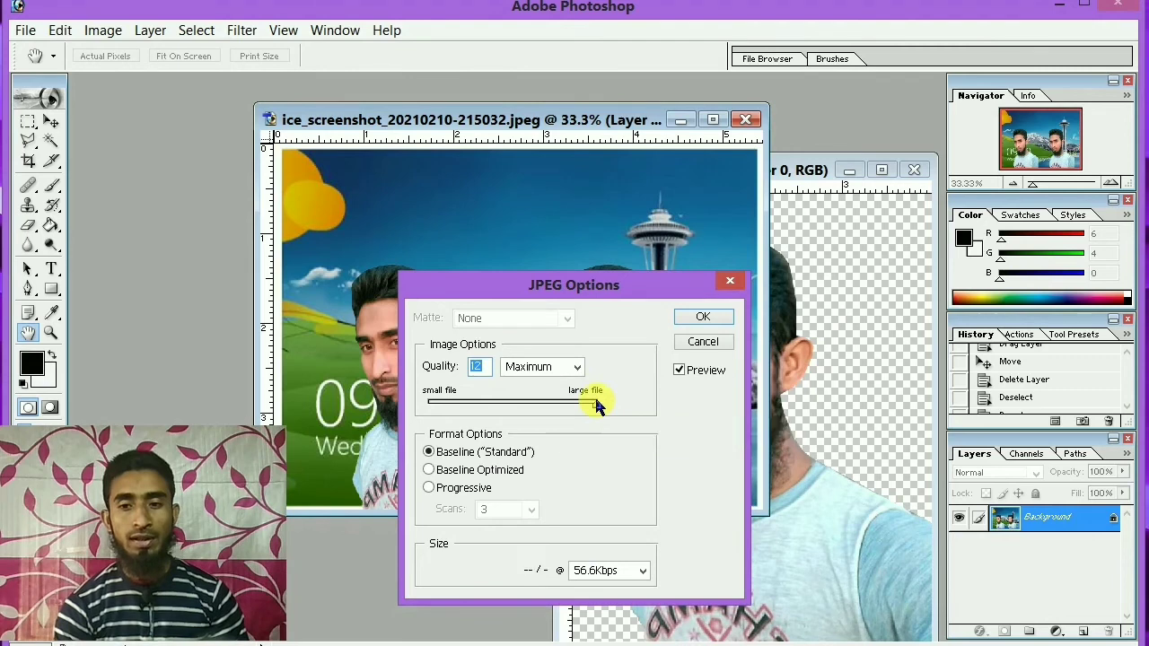
Try JPEG quality 8 (High) and 7 (Medium), then close JPEG Options without saving
left_click_drag(596, 406, 528, 406)
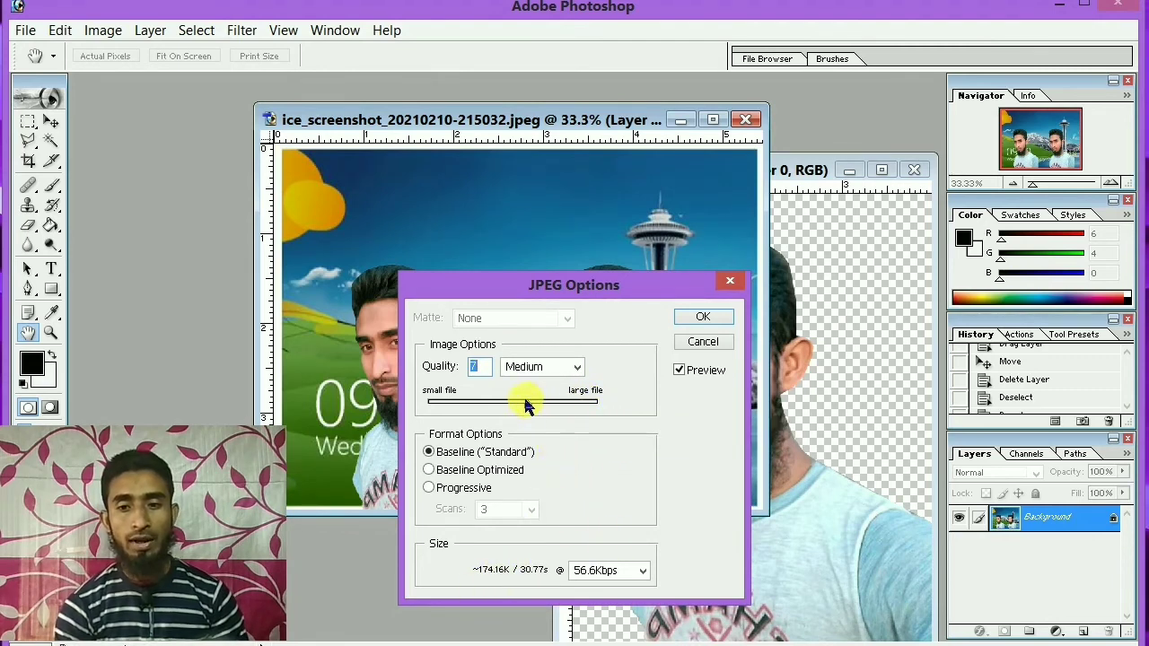
left_click_drag(494, 407, 550, 409)
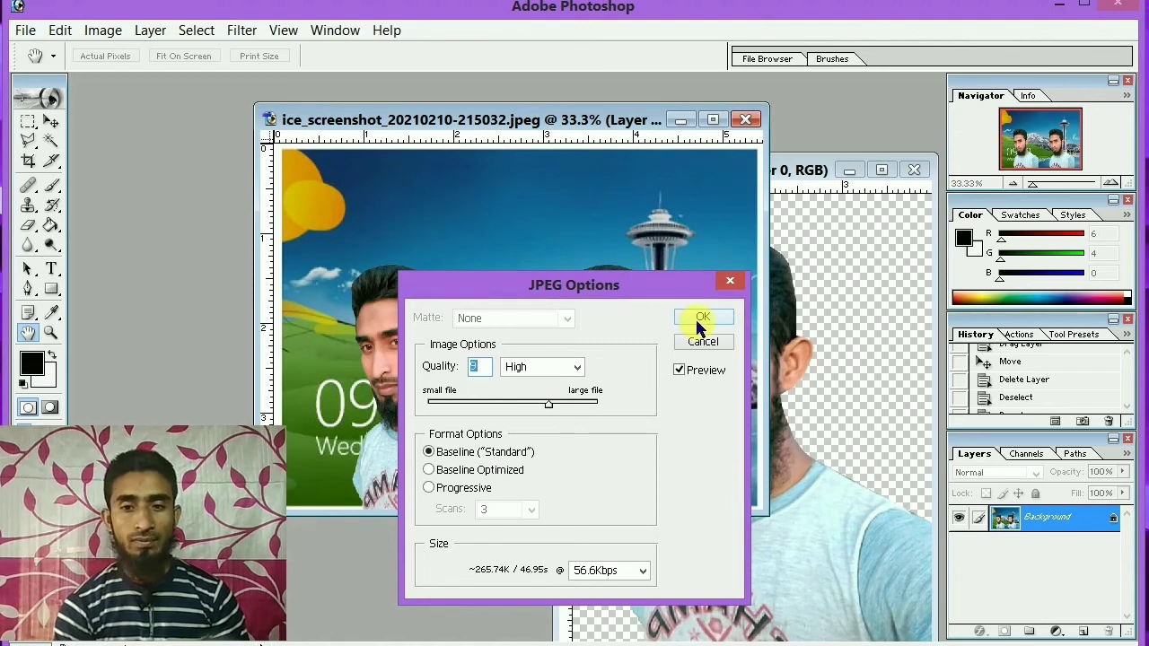
left_click(731, 284)
left_click(22, 30)
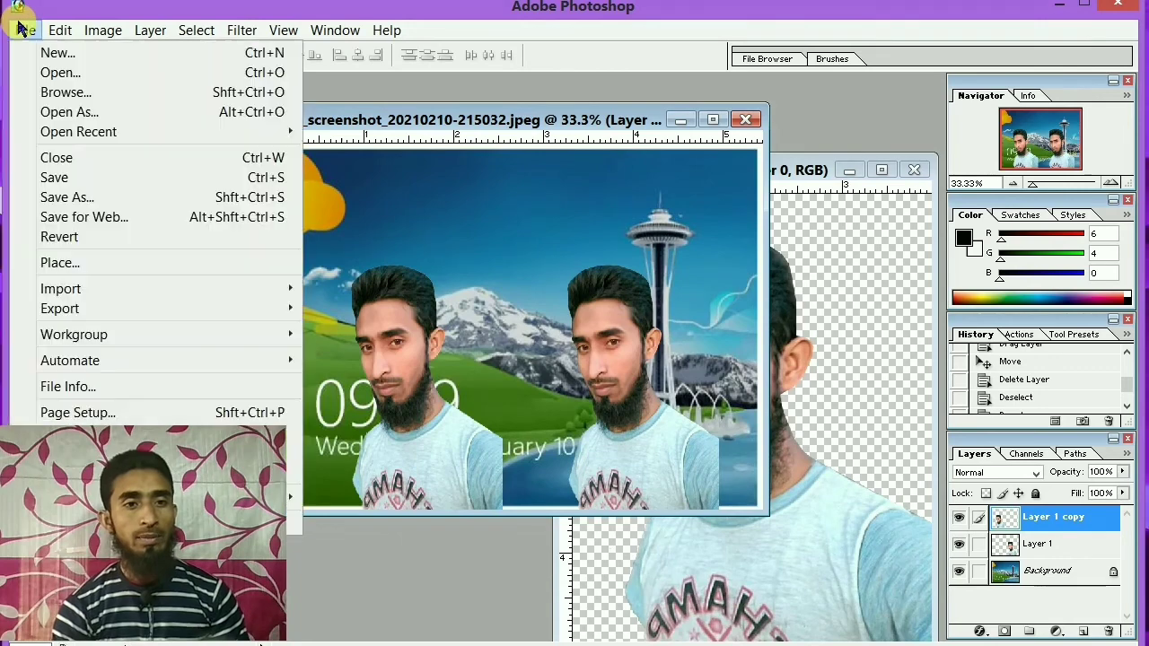
Reopen Save As and browse from Desktop to This PC's Documents folder
left_click(94, 197)
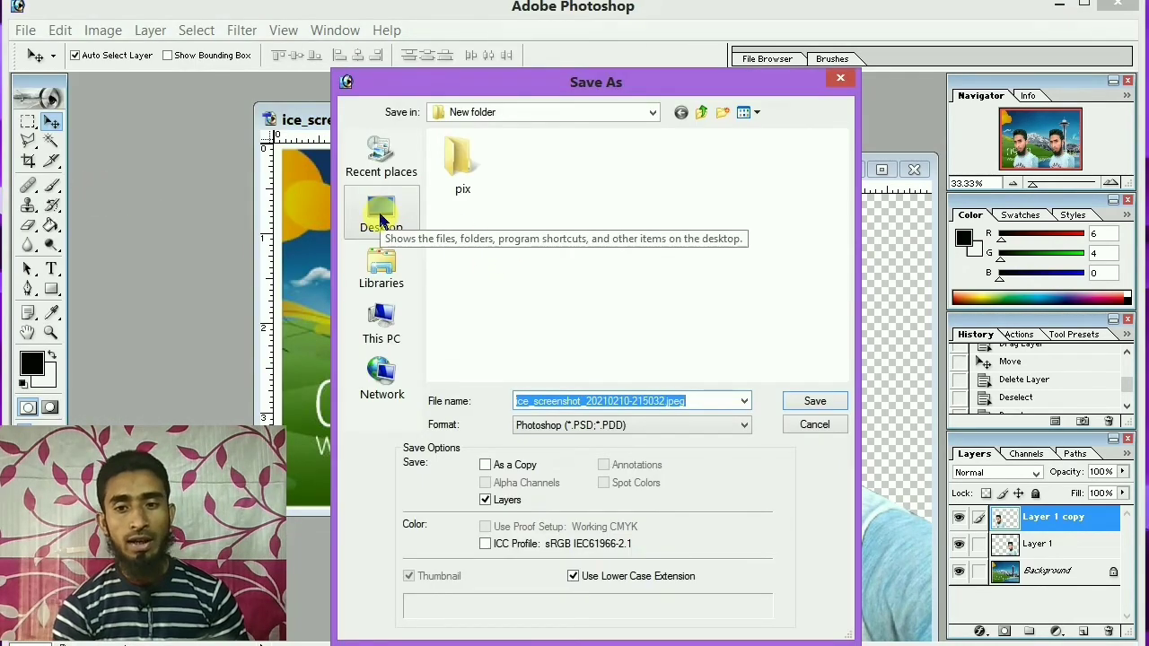
left_click(381, 218)
left_click(384, 325)
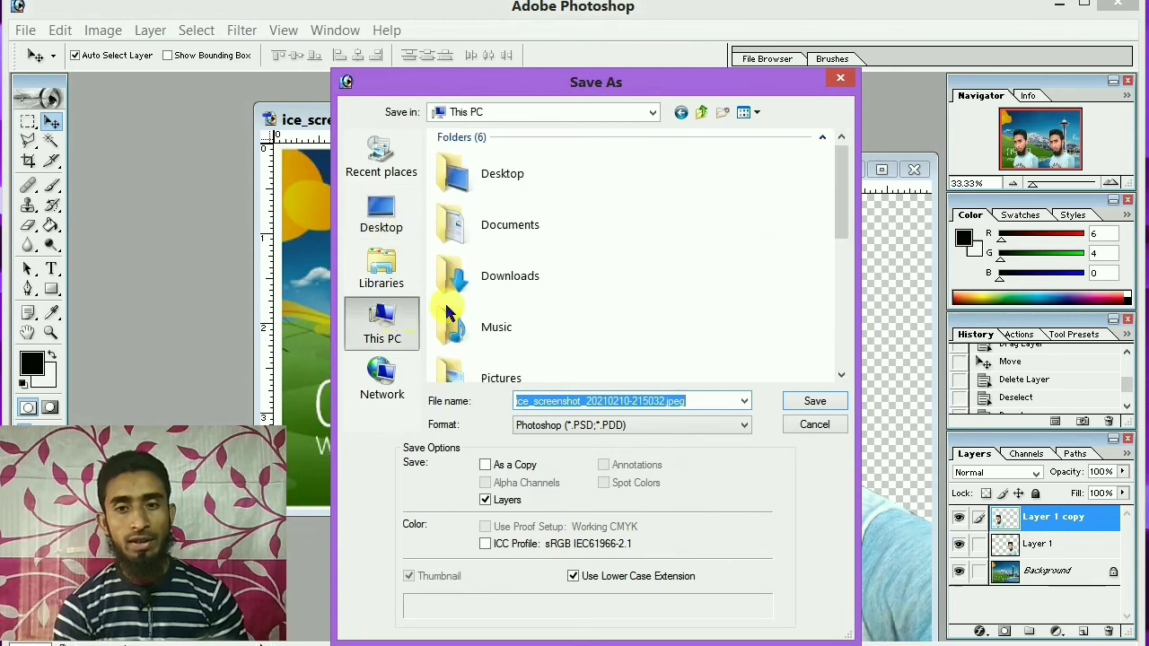
left_click(533, 222)
scroll(530, 225, "down", 1)
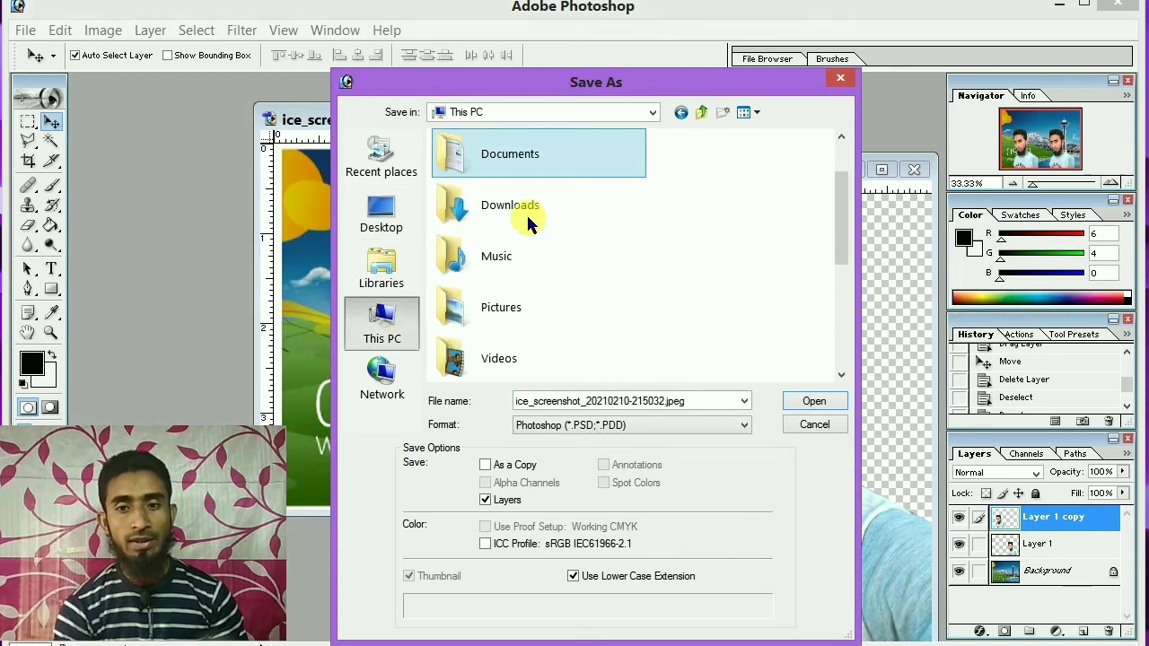
scroll(529, 224, "down", 3)
scroll(533, 319, "up", 5)
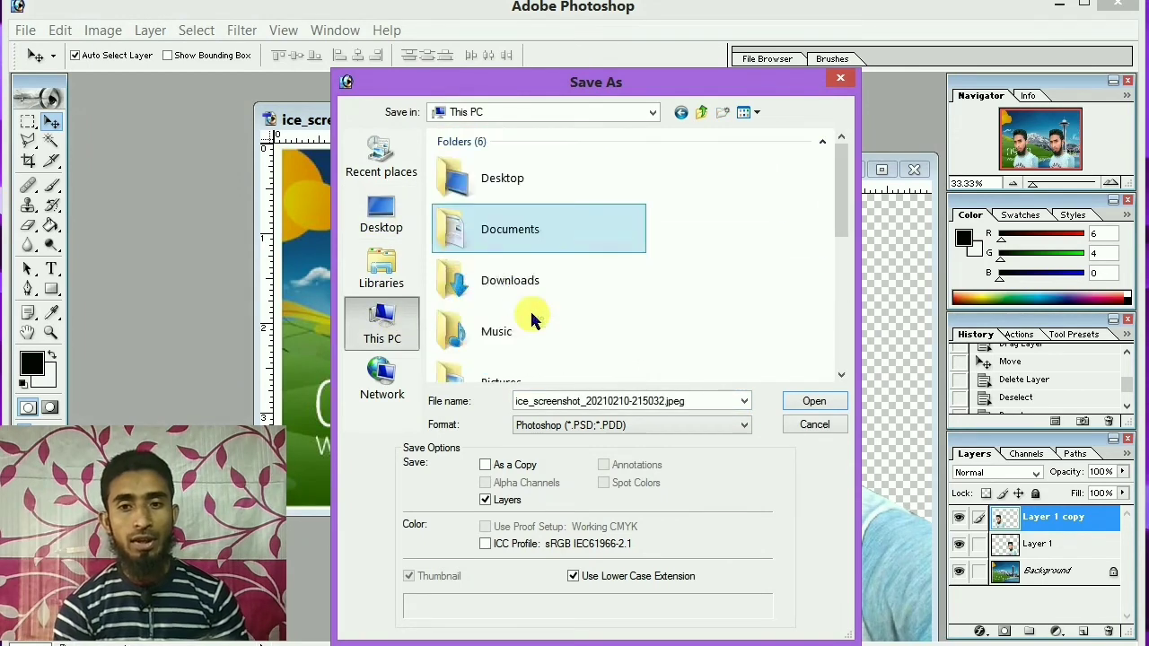